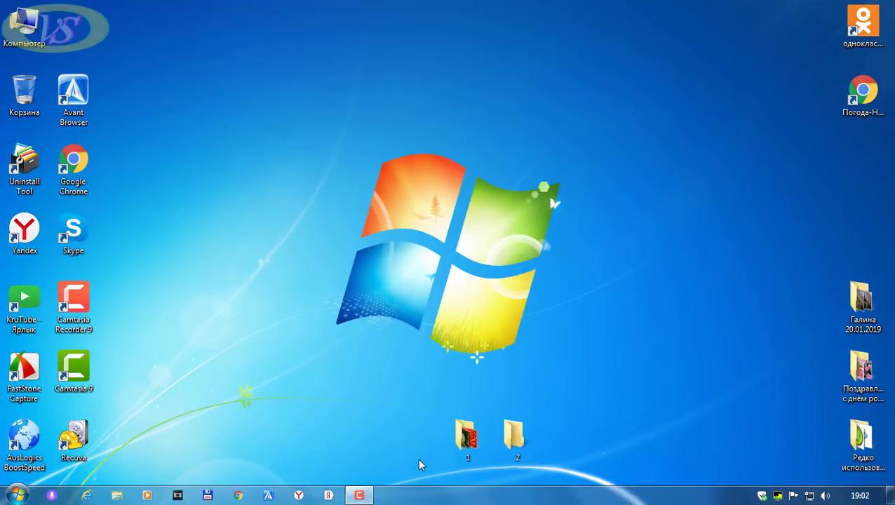
- Move the folders 1 and 2 to the area above the desktop's Windows logo and look at the pictures in folder 1
left_click_drag(474, 452, 431, 108)
left_click_drag(521, 446, 487, 105)
double_click(419, 91)
left_click(410, 116)
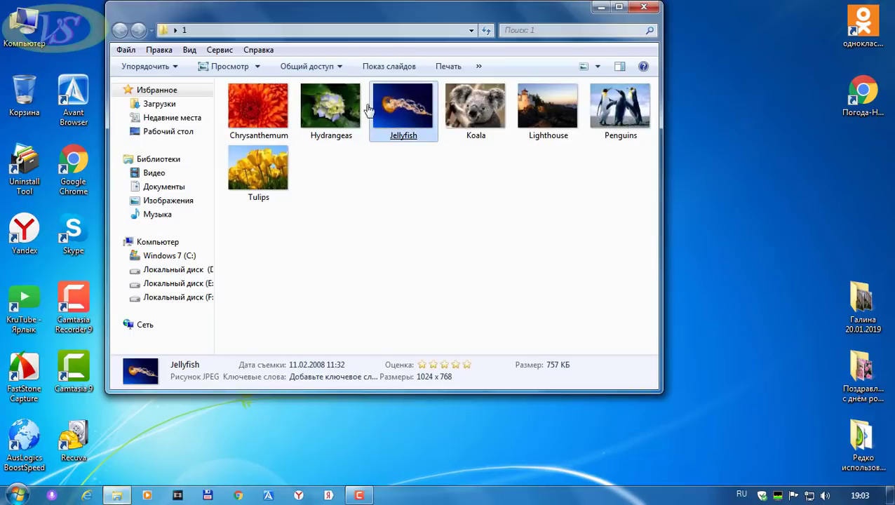
left_click(643, 7)
- Permanently delete the WinRAR archive 1 from the desktop folder 2, bypassing the Recycle Bin, and close the folder
double_click(469, 98)
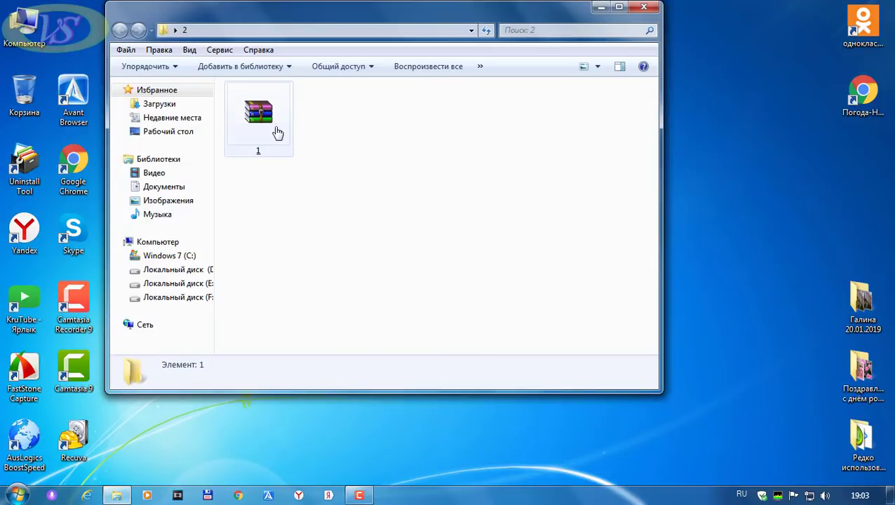
left_click(268, 131)
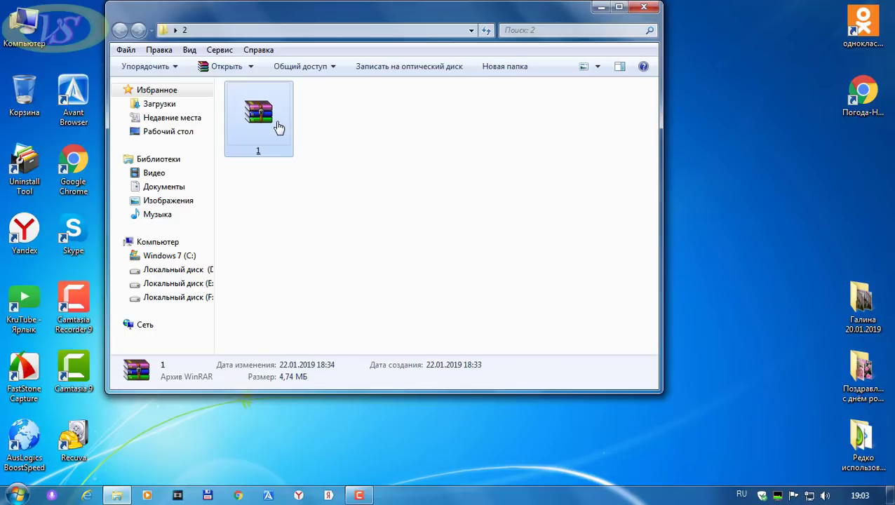
key("shift+Delete")
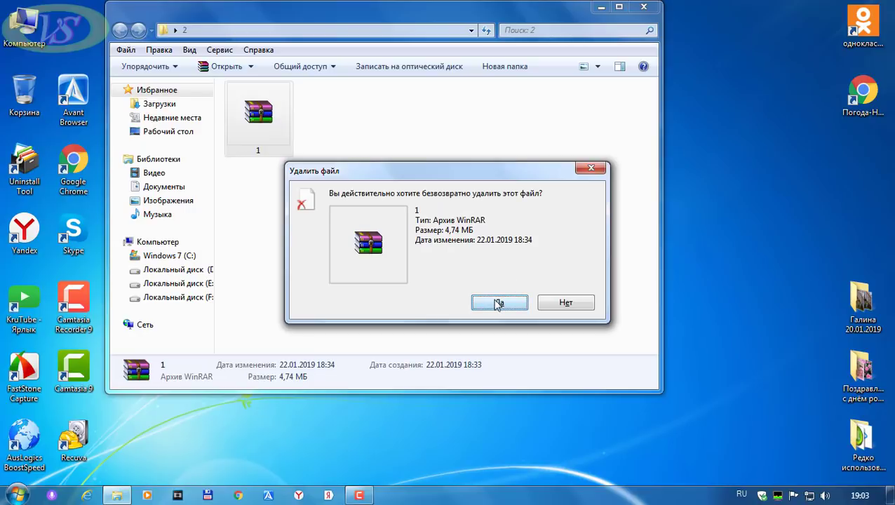
left_click(497, 305)
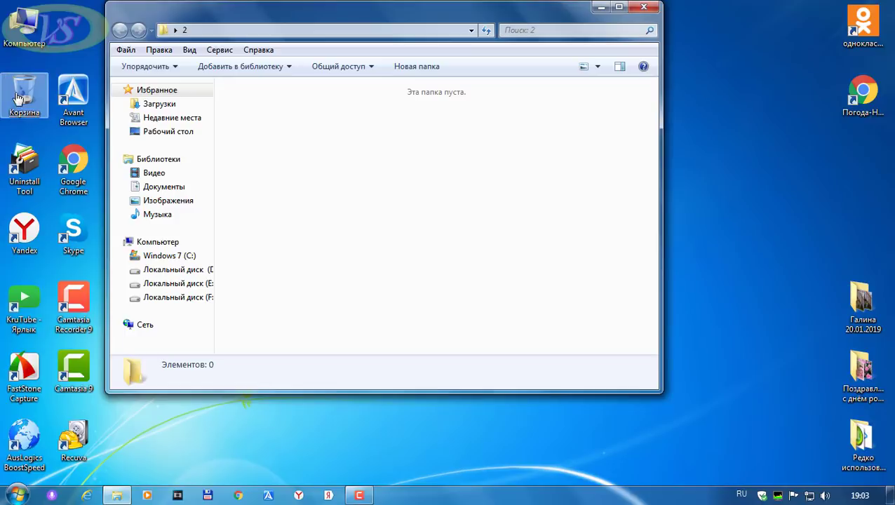
left_click(642, 9)
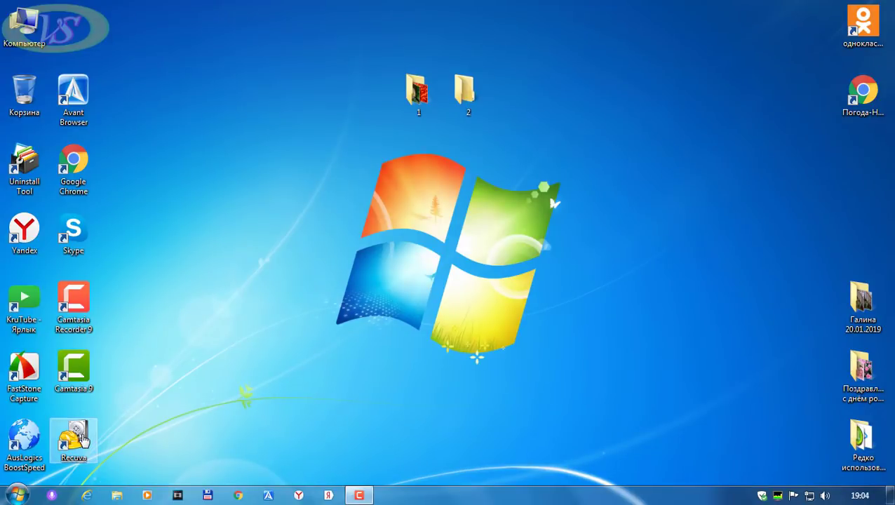
- Launch Recuva and set its wizard to look for all file types and recover directly from the disk without an image
double_click(83, 439)
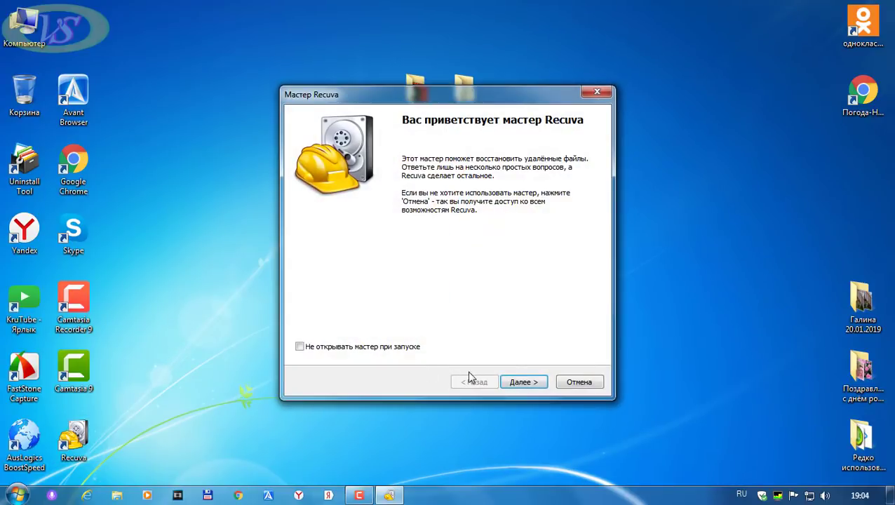
left_click(522, 382)
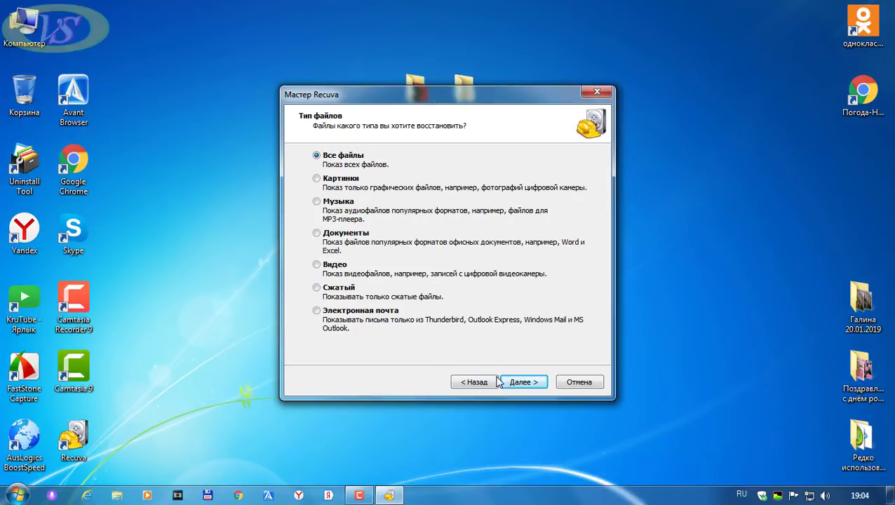
left_click(520, 384)
left_click(521, 384)
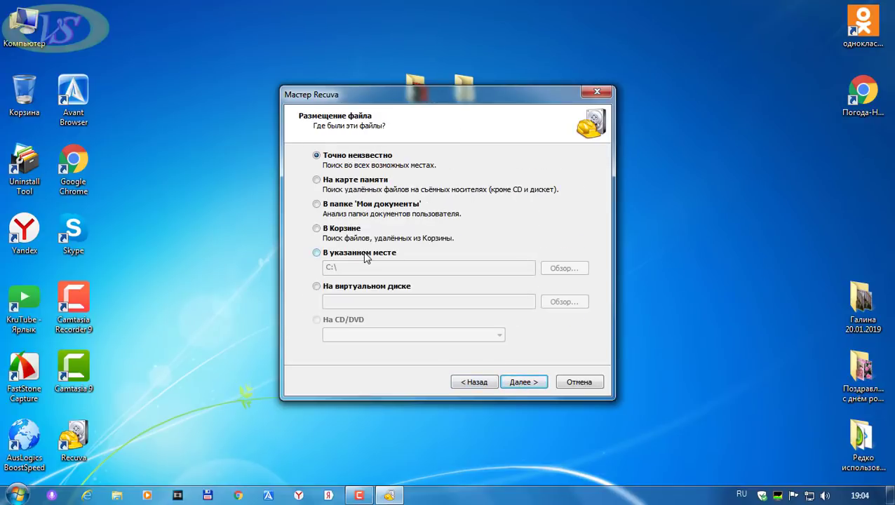
- Set the search location to the Desktop (Рабочий стол) and start the scan for deleted files without deep analysis
left_click(316, 254)
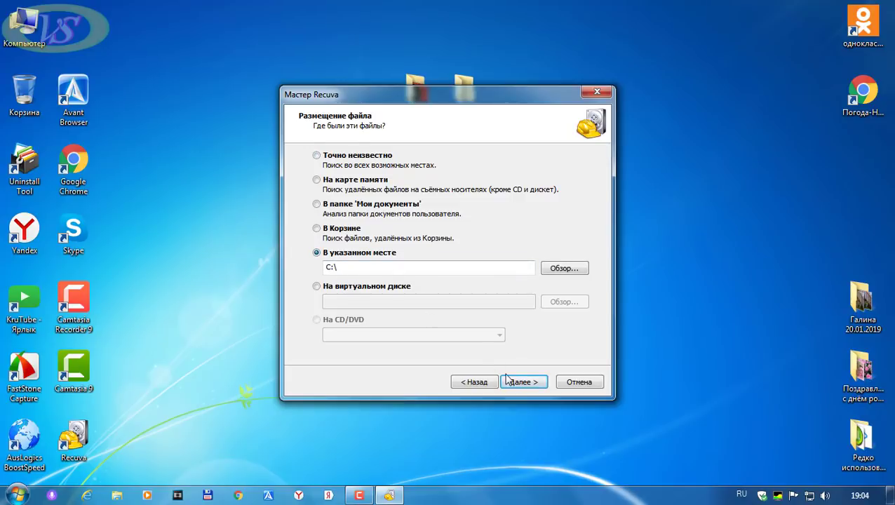
left_click(563, 269)
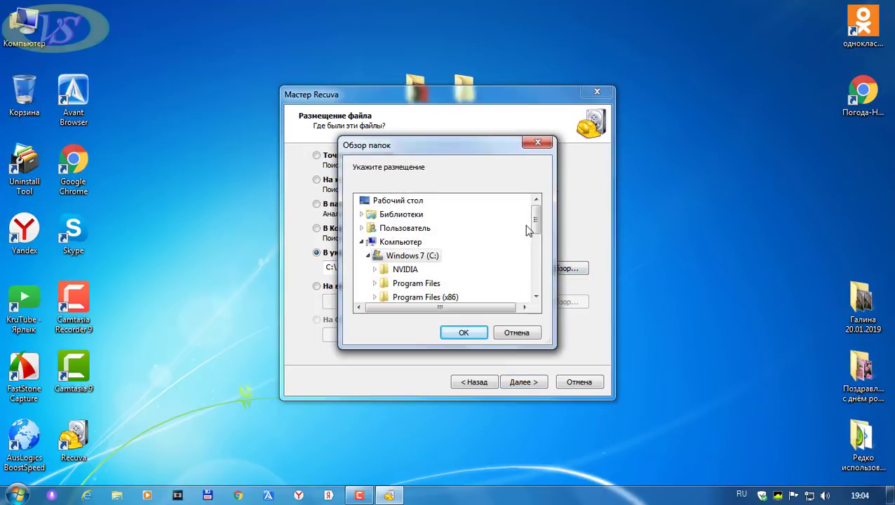
mouse_move(540, 217)
left_mouse_down()
mouse_move(539, 229)
mouse_move(539, 215)
left_mouse_up()
left_click(414, 201)
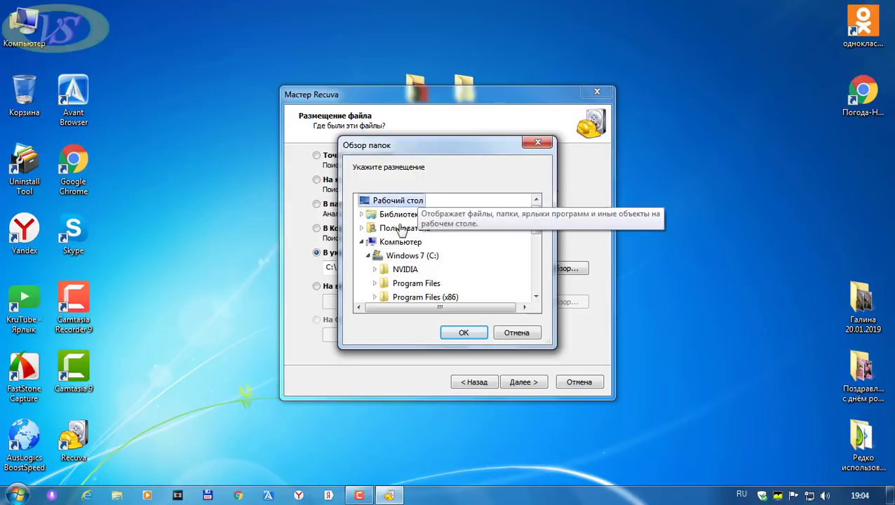
left_click(468, 331)
left_click(525, 386)
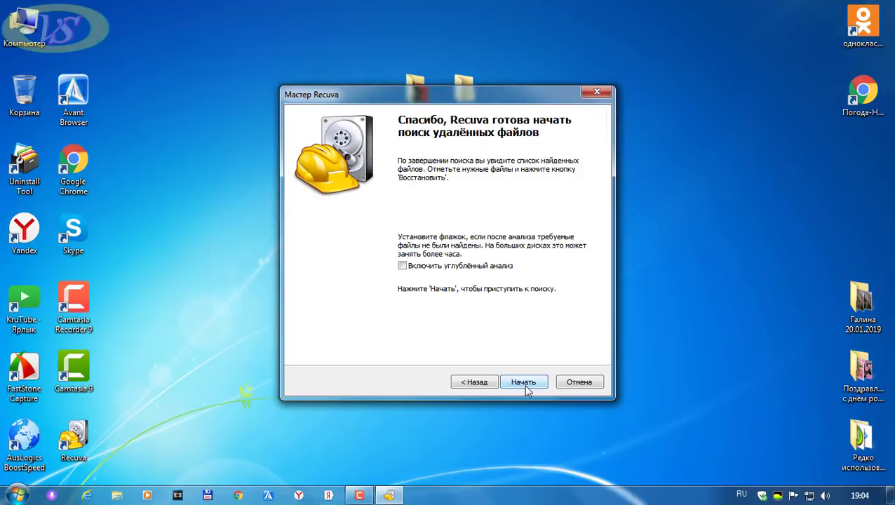
left_click(525, 384)
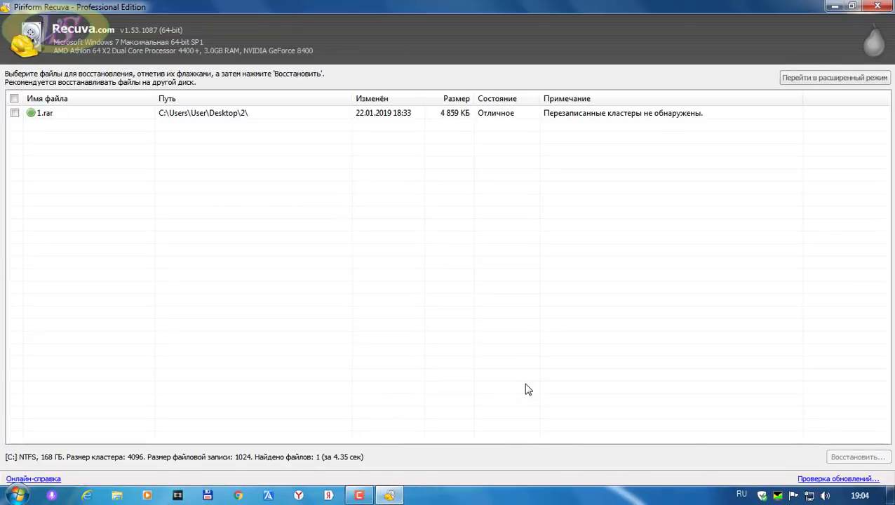
- Recover the deleted file 1.rar to the folder новая on drive D: and close Recuva
left_click(15, 113)
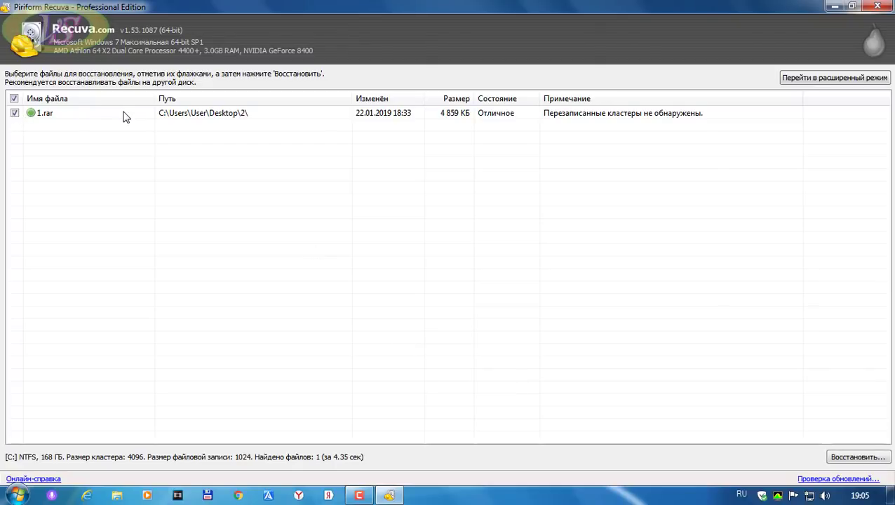
left_click(841, 457)
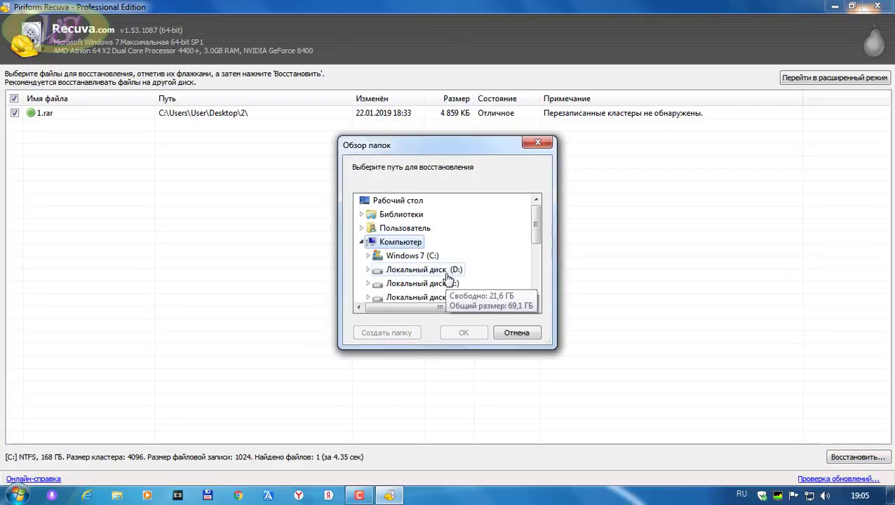
left_click(446, 274)
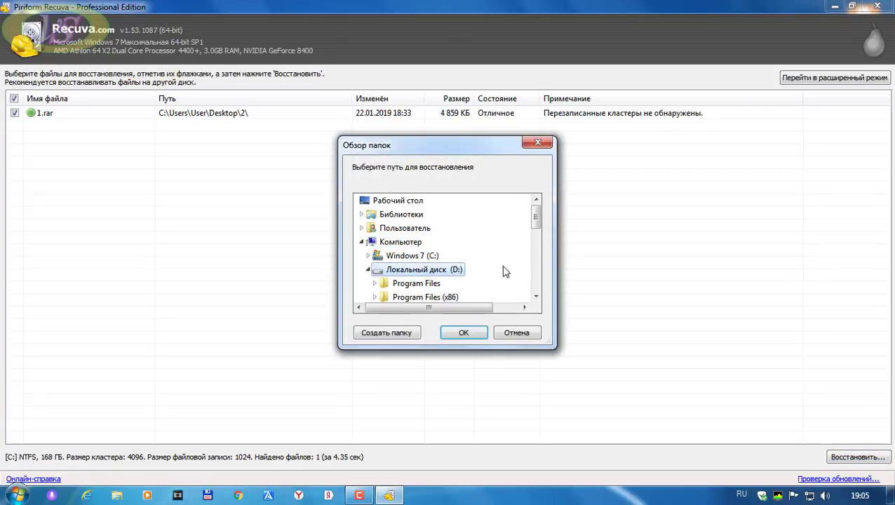
left_click(368, 270)
left_click(369, 270)
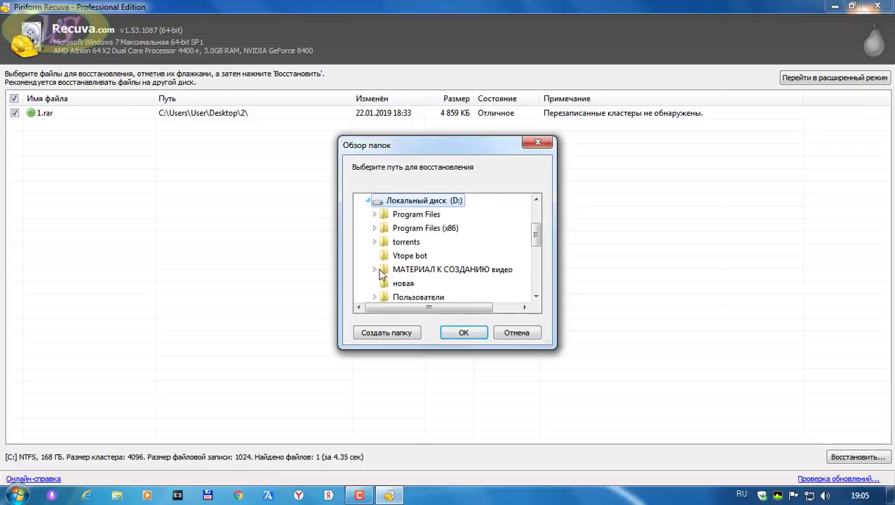
left_click(402, 284)
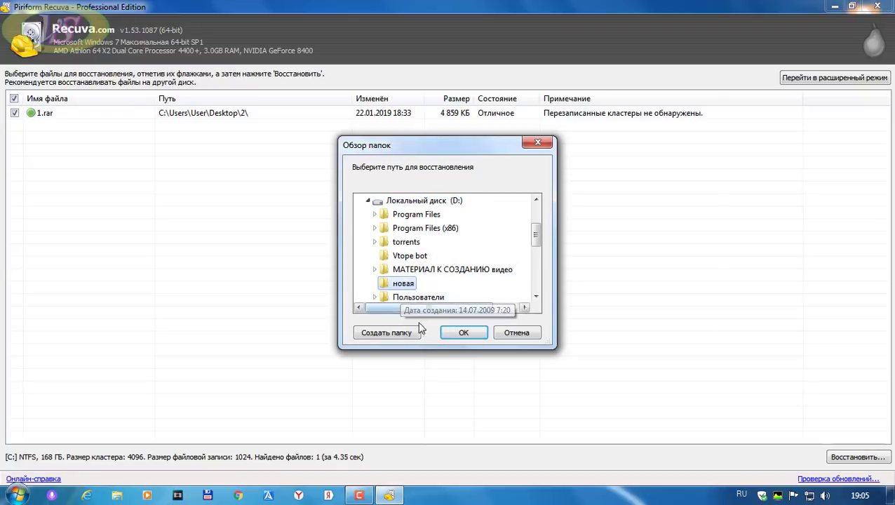
left_click(462, 334)
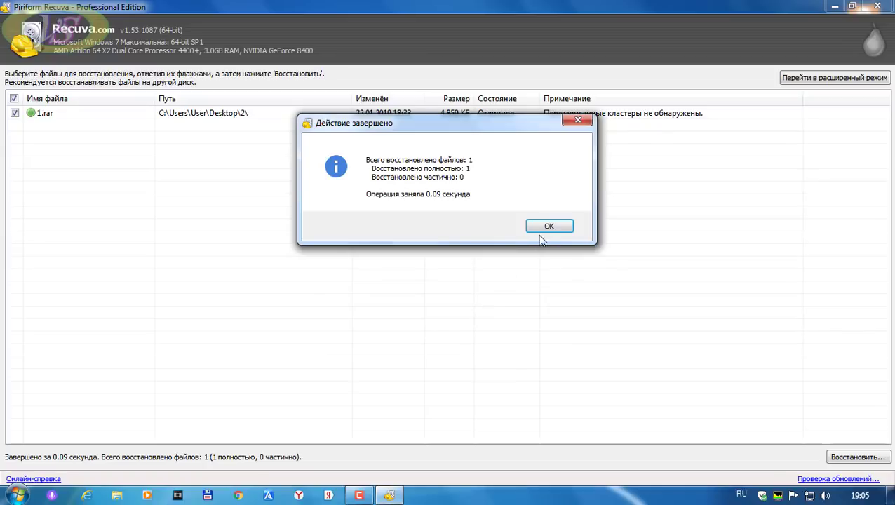
left_click(544, 228)
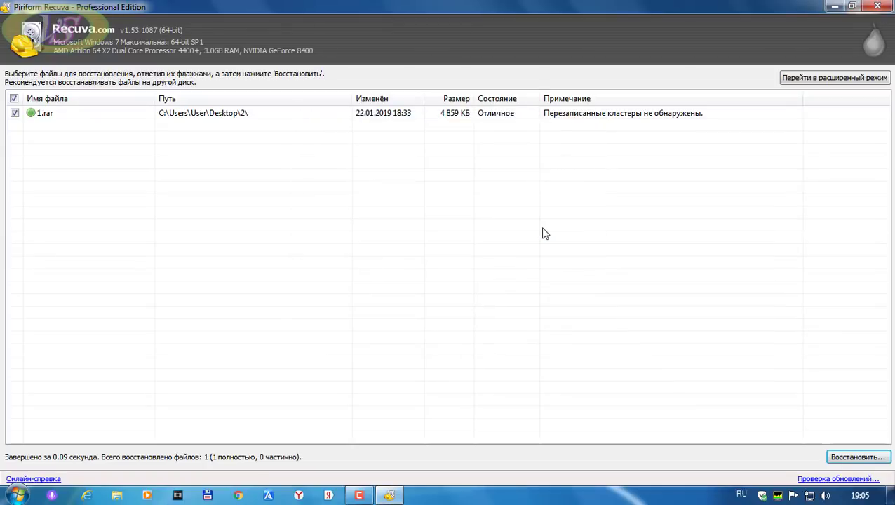
left_click(875, 7)
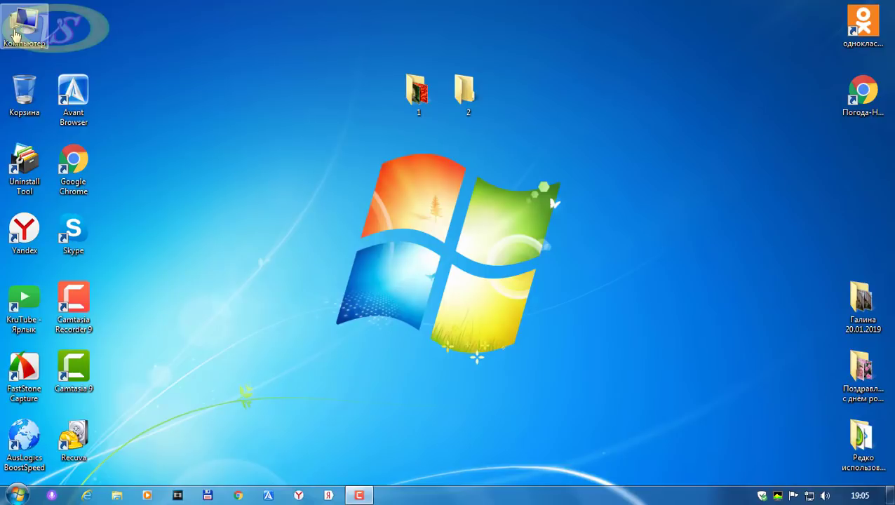
- Open the folder новая on drive D: and check it for the recovered archive
double_click(15, 35)
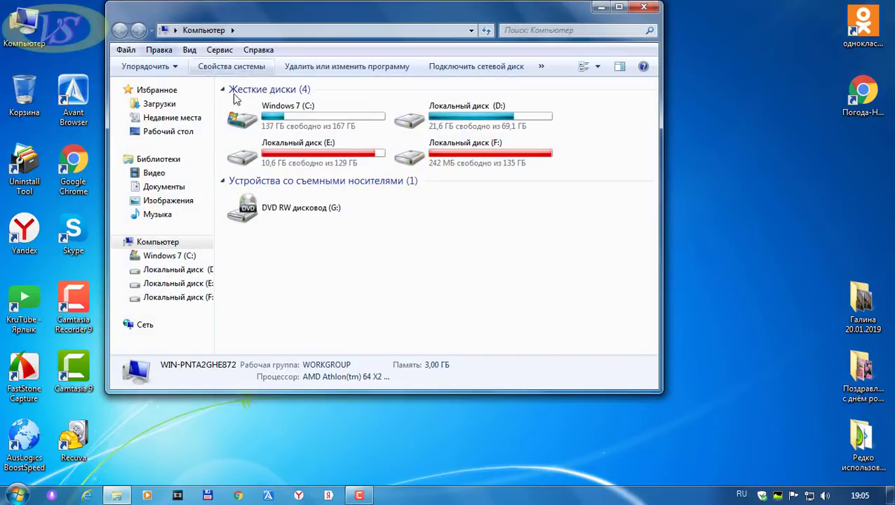
double_click(479, 130)
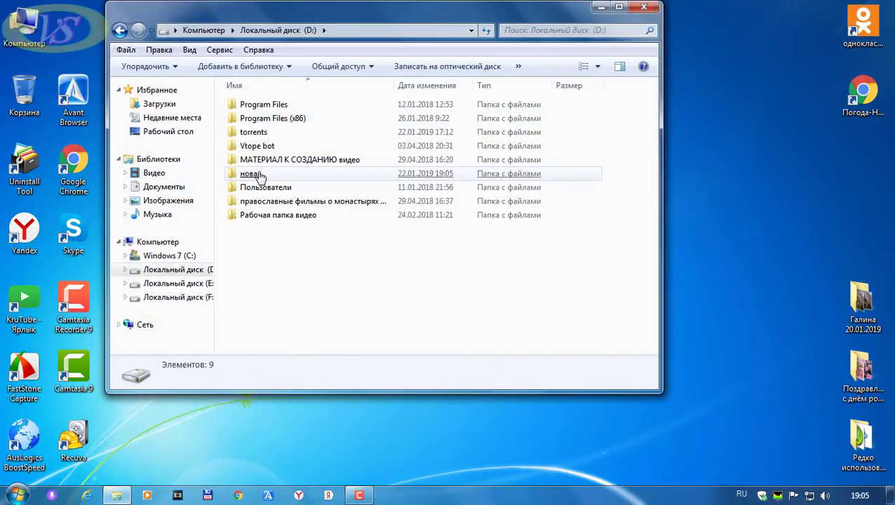
double_click(258, 175)
left_click_drag(369, 20, 354, 147)
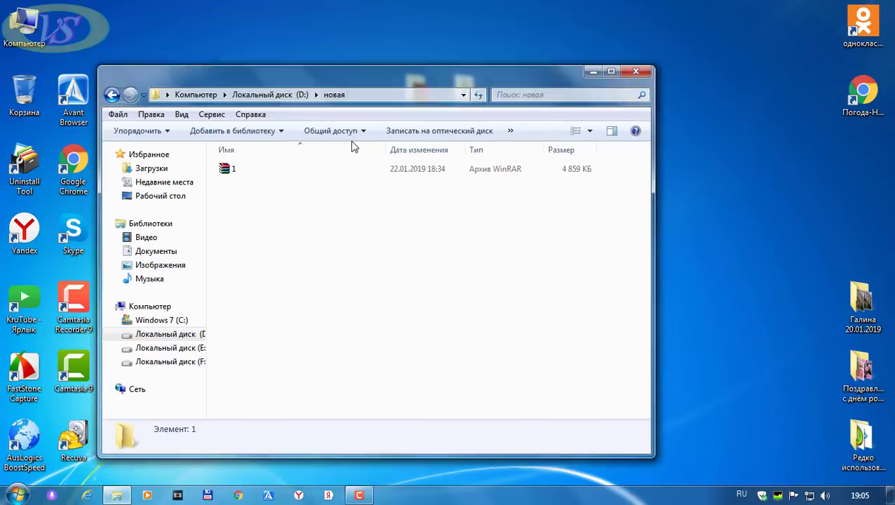
left_click_drag(214, 233, 473, 124)
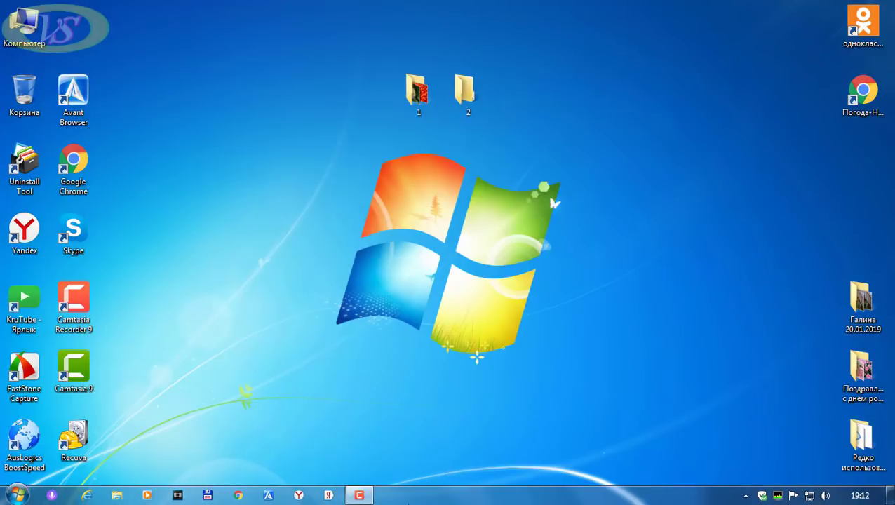
- Permanently delete all seven pictures from the desktop folder 1, bypassing the Recycle Bin, and close the folder
double_click(417, 91)
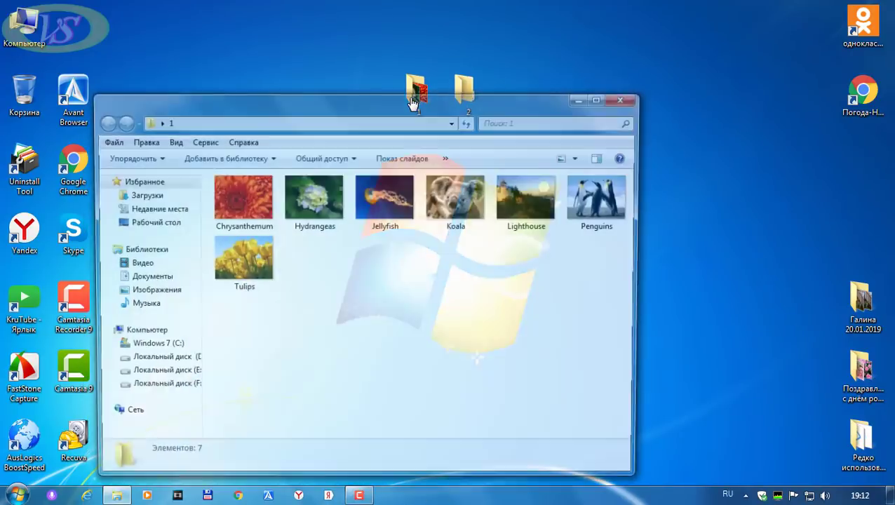
left_click(457, 213)
left_click_drag(262, 306, 620, 182)
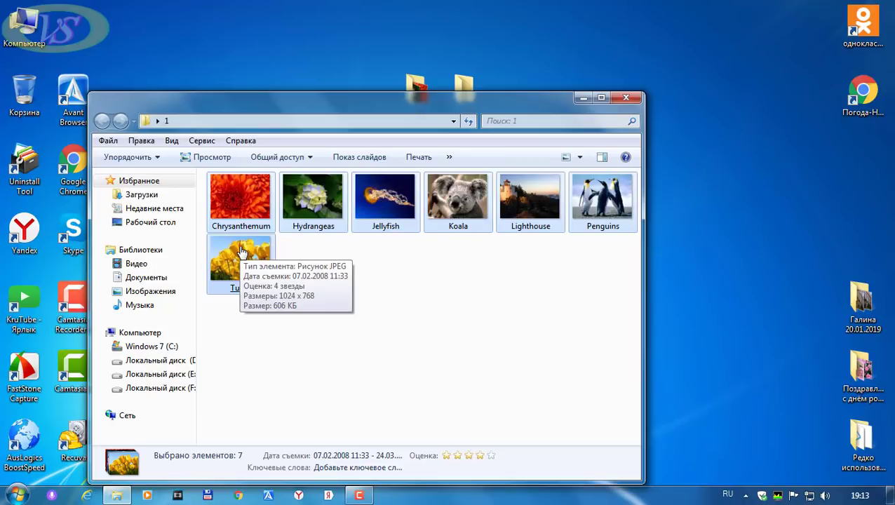
key("shift+Delete")
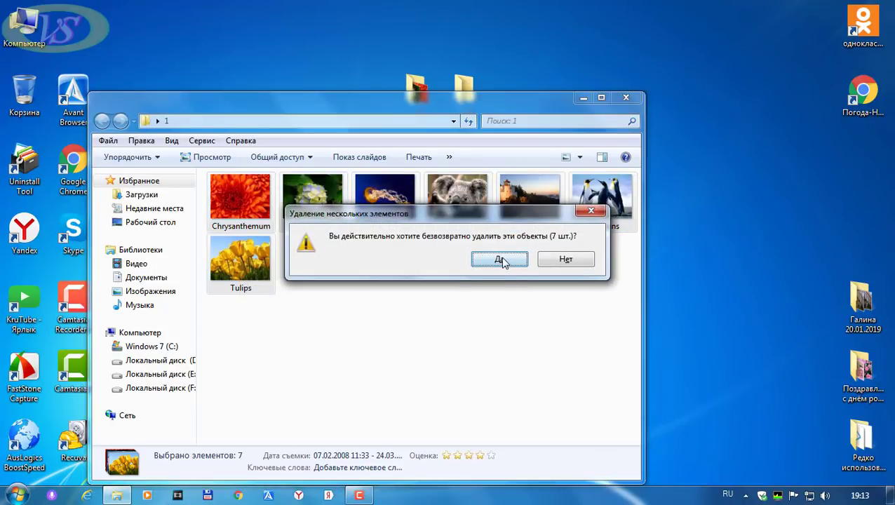
left_click(499, 260)
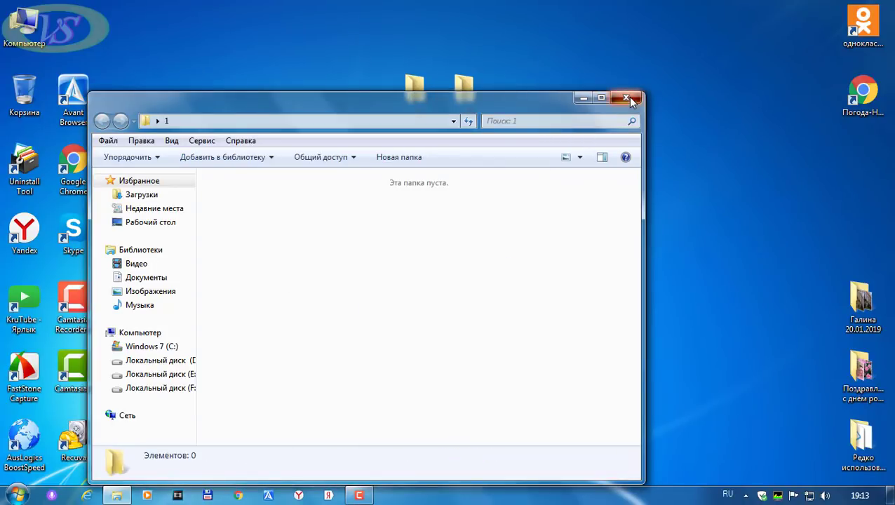
left_click(626, 98)
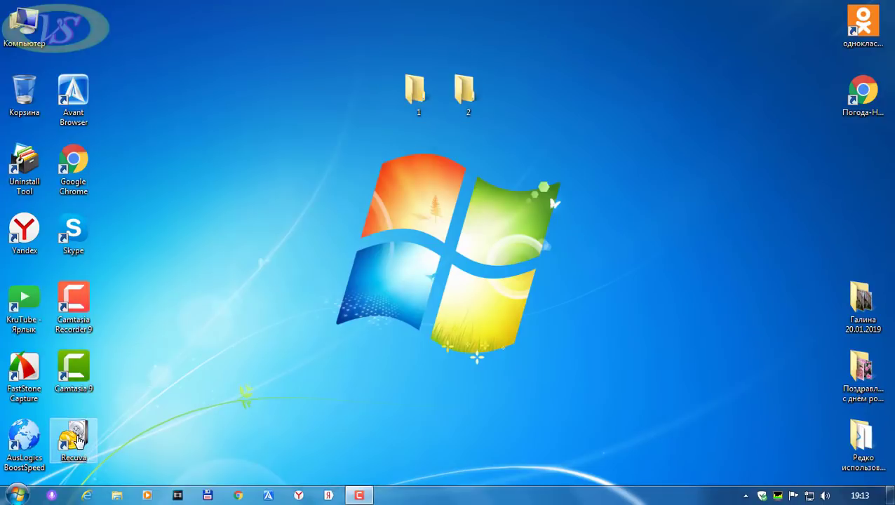
- Launch Recuva and scan the specified location C:\ for deleted files, recovering straight from the disk without creating an image
left_click(78, 438)
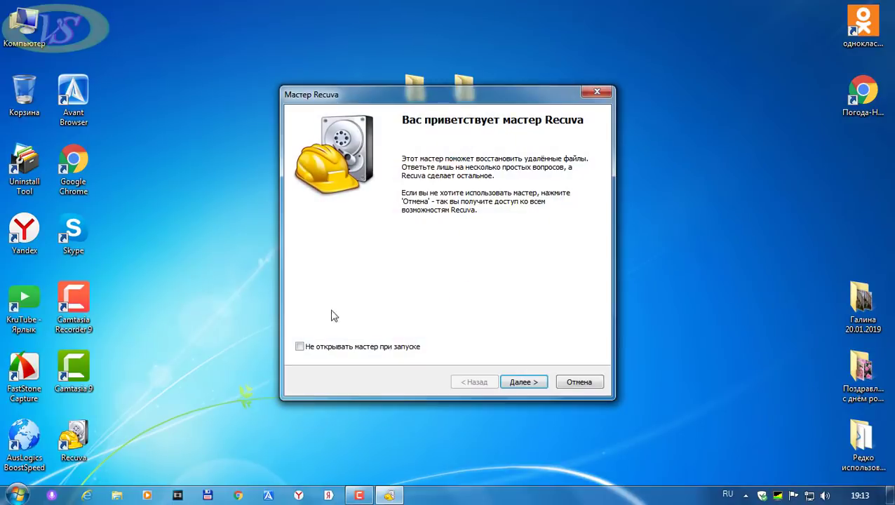
left_click(520, 385)
left_click(520, 385)
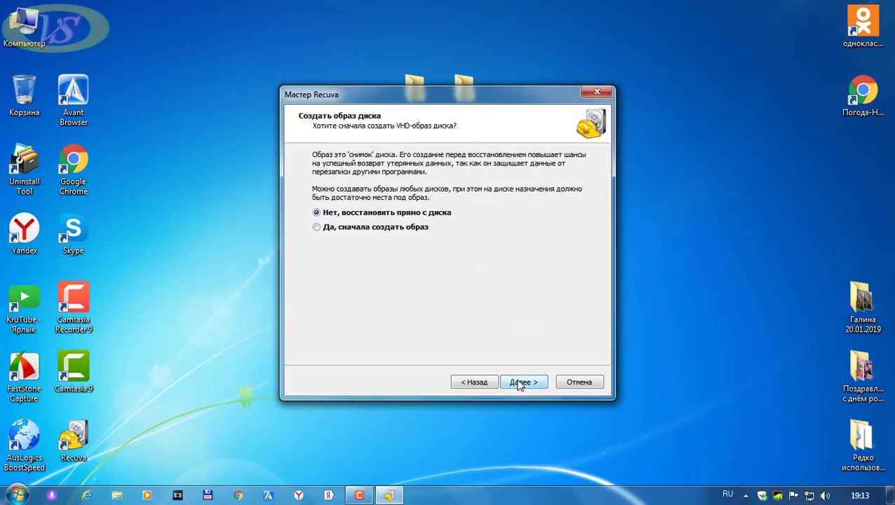
left_click(519, 384)
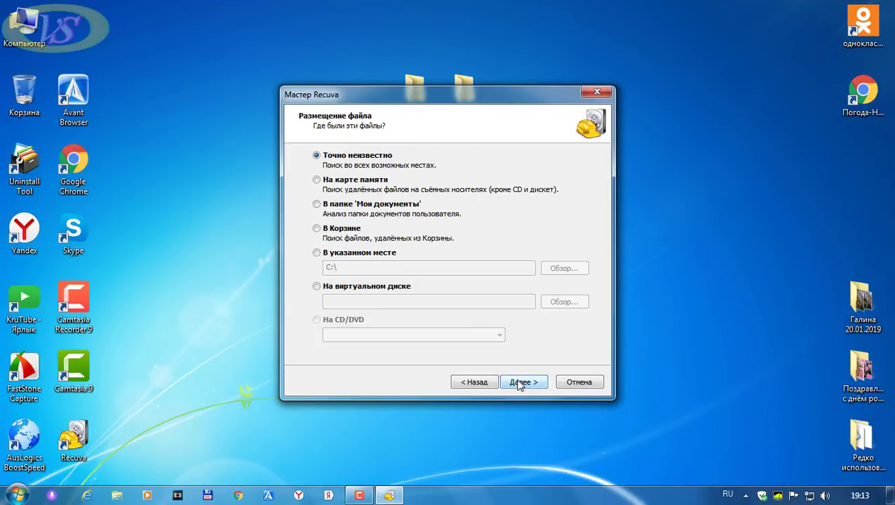
left_click(317, 253)
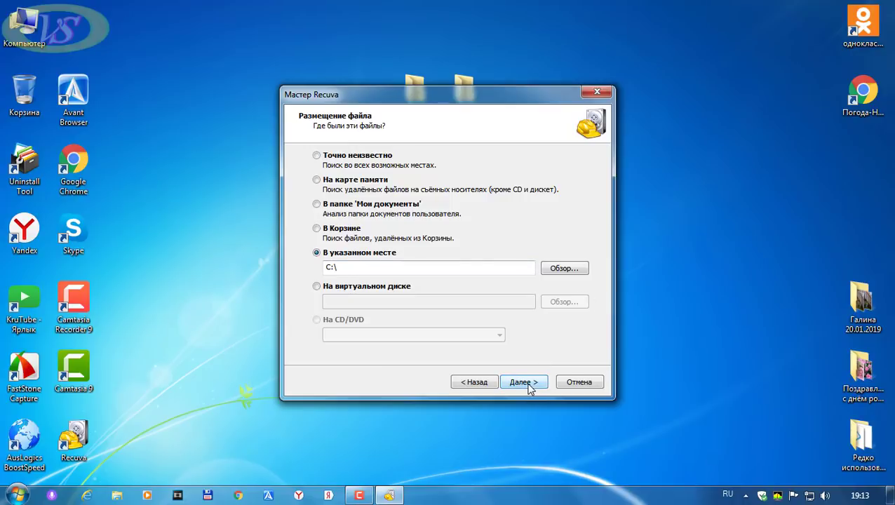
left_click(528, 385)
left_click(528, 384)
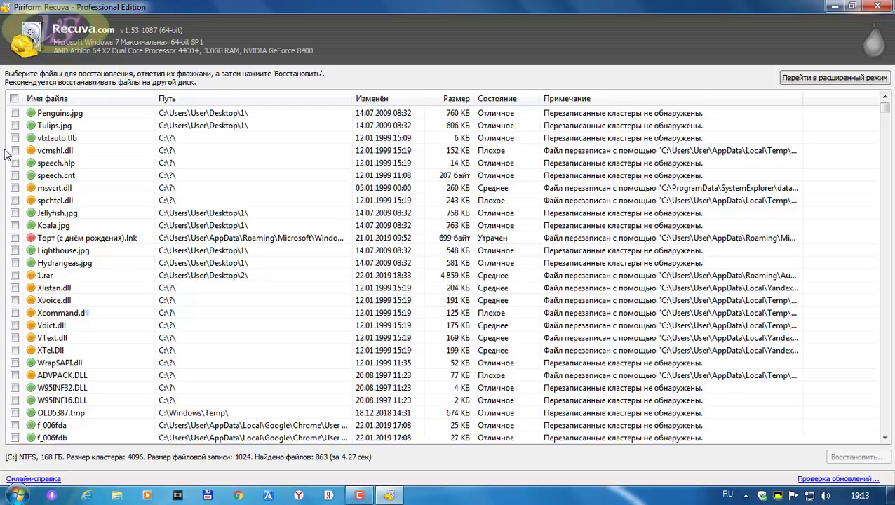
- Mark Penguins.jpg, Tulips.jpg, vtxtauto.tlb, Jellyfish.jpg, Koala.jpg, Lighthouse.jpg and Hydrangeas.jpg for recovery
left_click(15, 138)
left_click(15, 125)
left_click(14, 112)
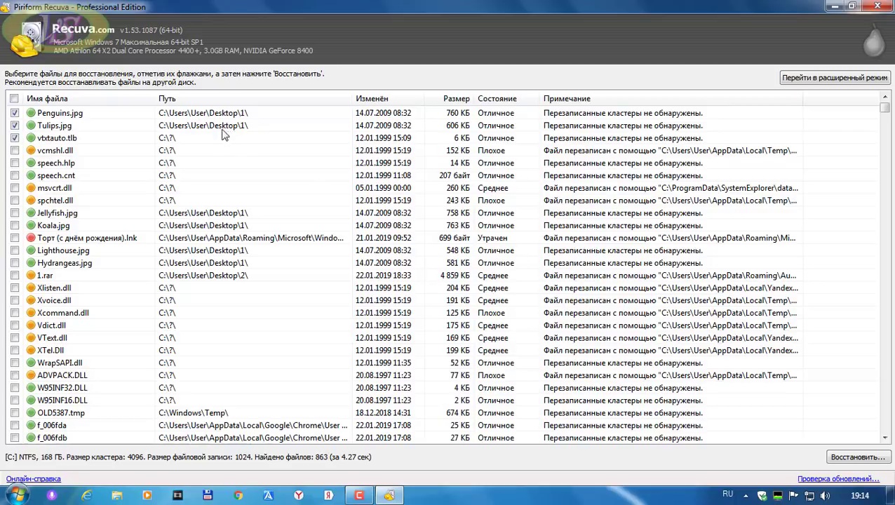
left_click(14, 213)
- Look through the rest of the found files for further deleted pictures from desktop folder 1
left_click(886, 438)
left_click(886, 438)
left_click(885, 438)
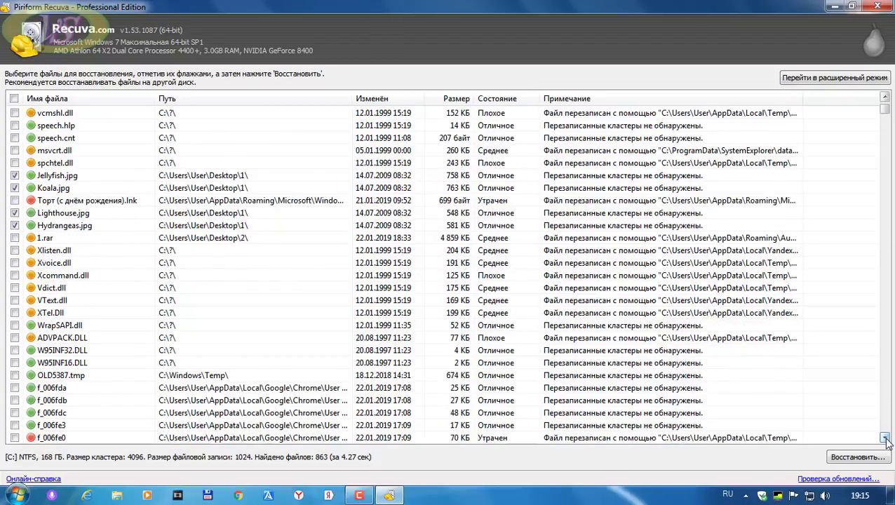
left_click(885, 439)
left_click(885, 438)
left_click(885, 438)
left_click(885, 438)
left_click(885, 438)
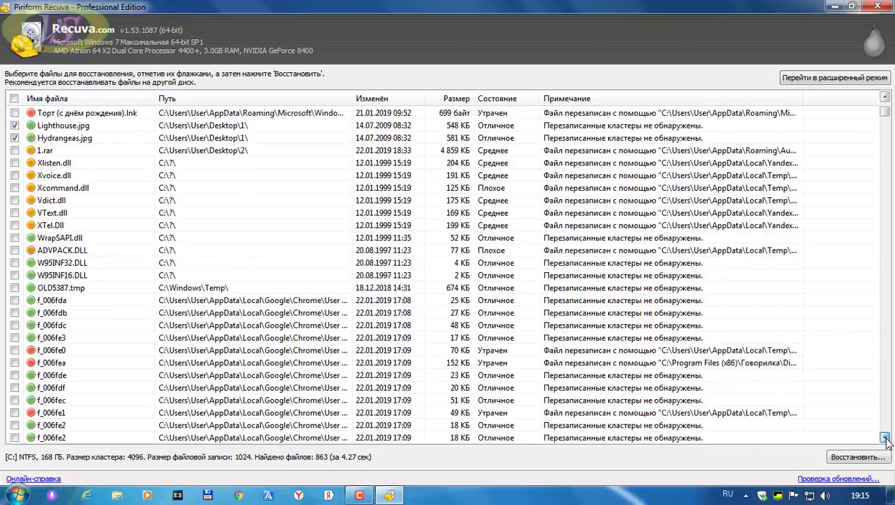
left_click(886, 438)
left_click(886, 439)
left_click(886, 438)
left_click(885, 438)
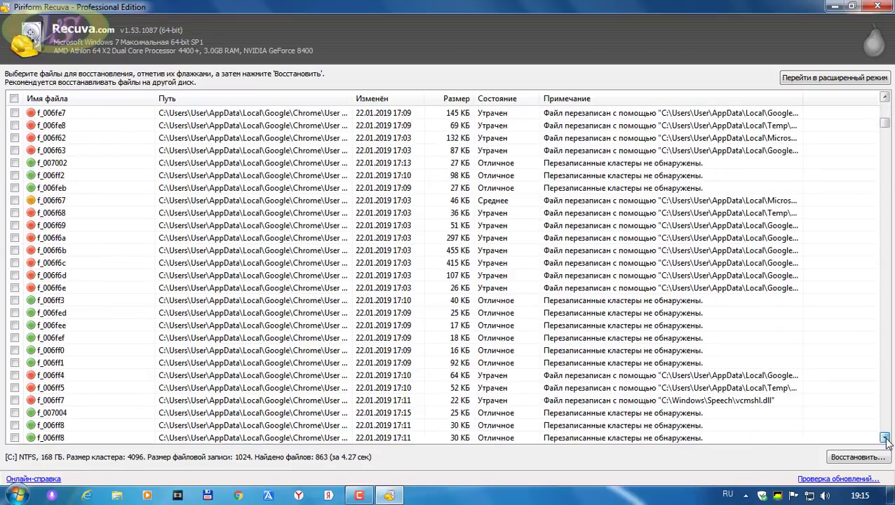
left_click(886, 438)
left_click(886, 438)
left_click(886, 438)
left_click(886, 438)
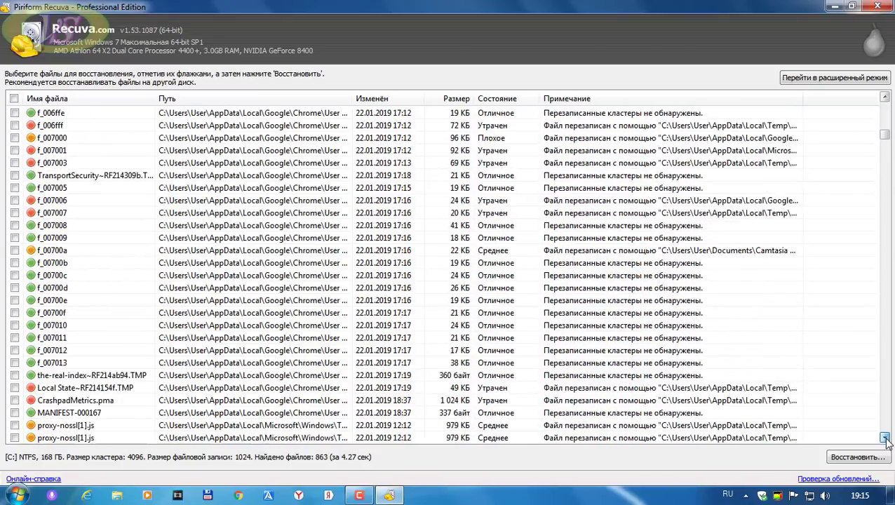
left_click(886, 438)
left_click(886, 438)
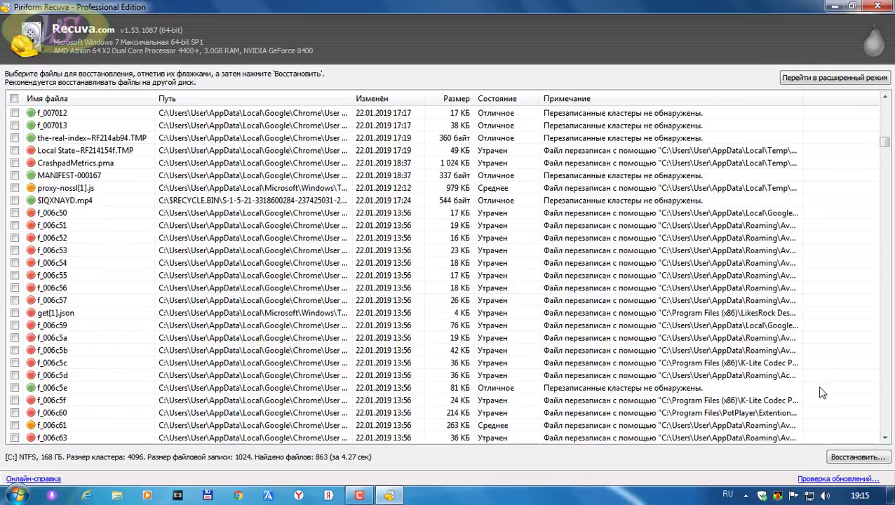
- Recover the marked files to the folder новая on drive D: and close Recuva
left_click(842, 458)
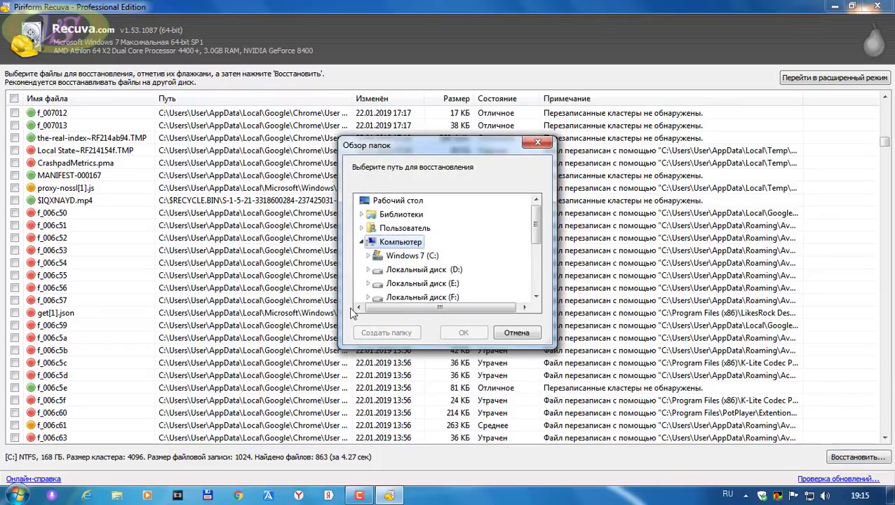
left_click(367, 269)
left_click(403, 283)
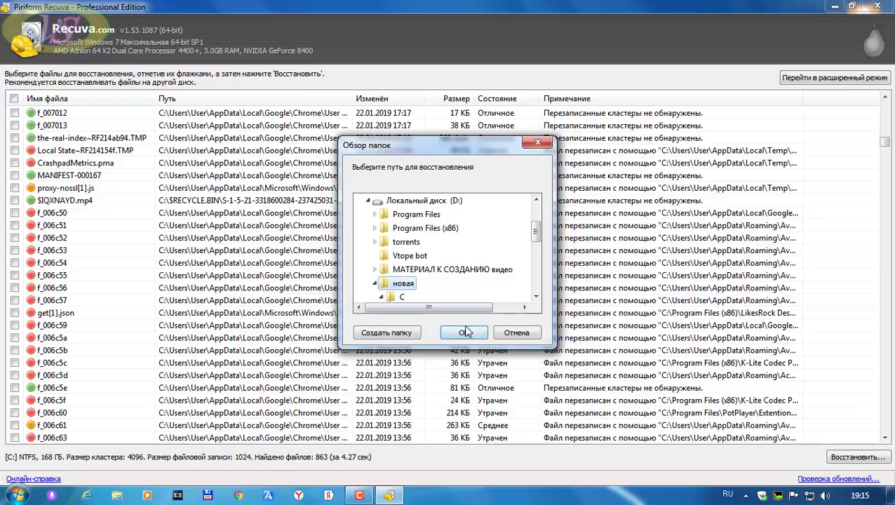
left_click(463, 332)
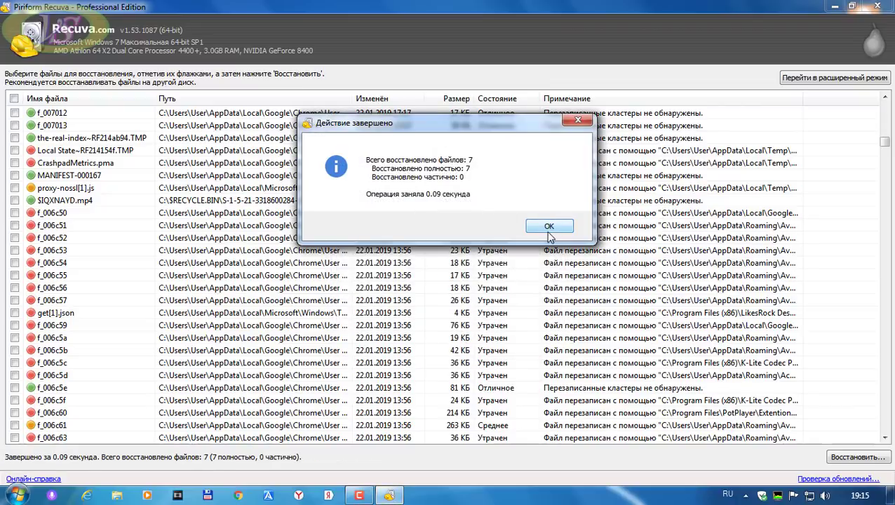
left_click(549, 234)
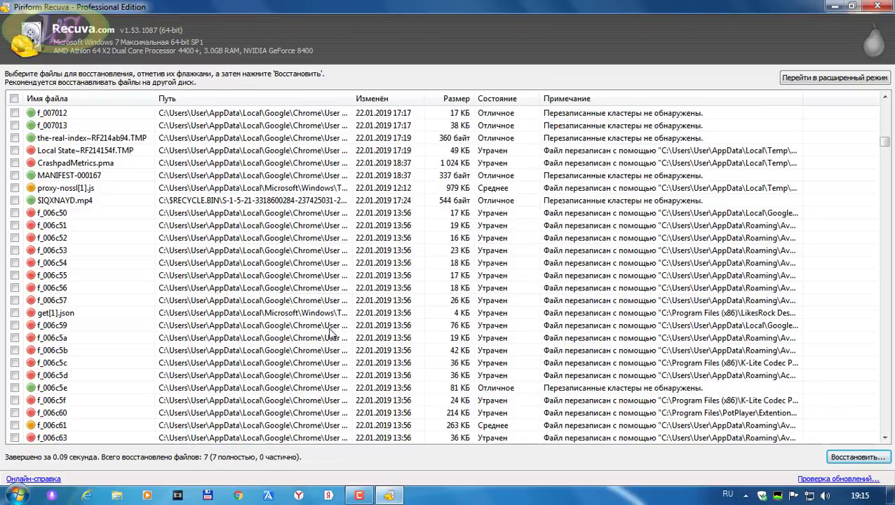
left_click(876, 6)
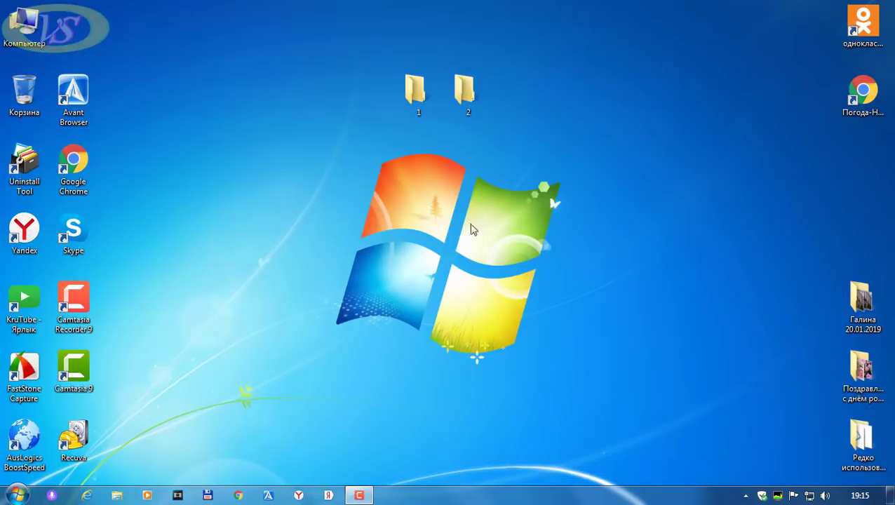
- Open the folder новая on drive D: and check it for the recovered pictures
double_click(56, 23)
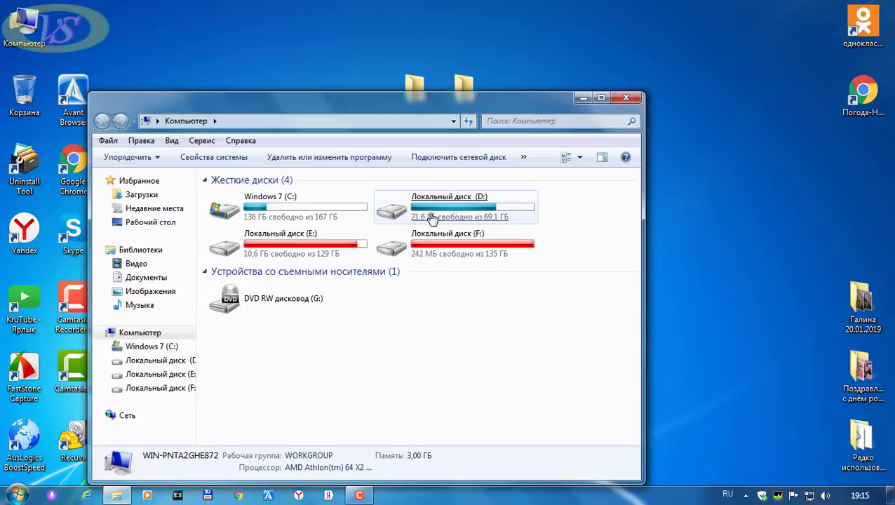
double_click(432, 218)
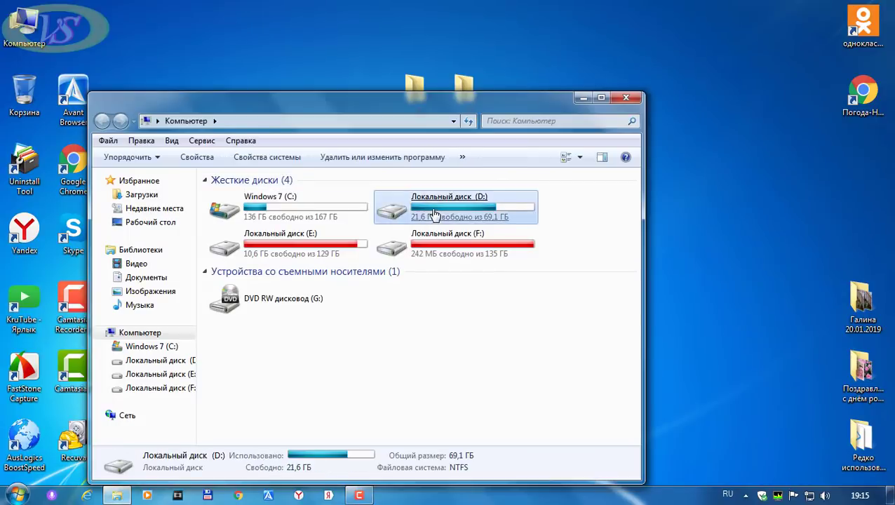
double_click(251, 268)
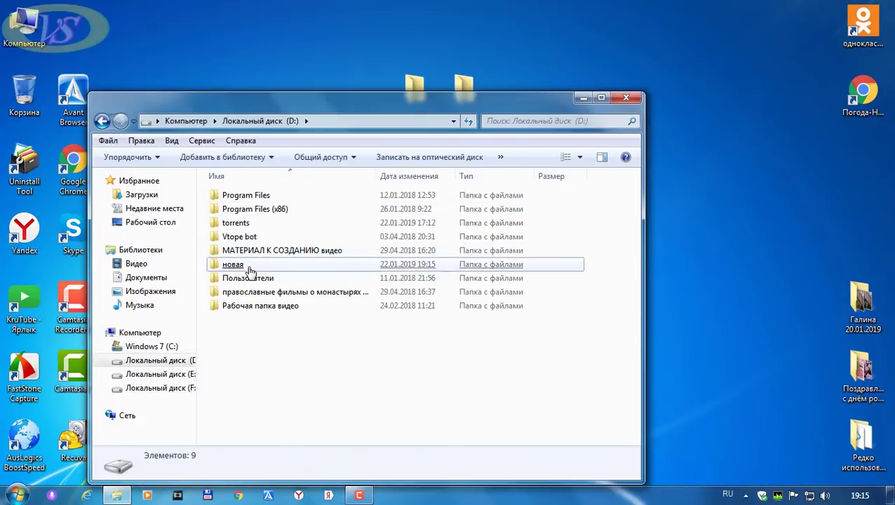
left_click(364, 261)
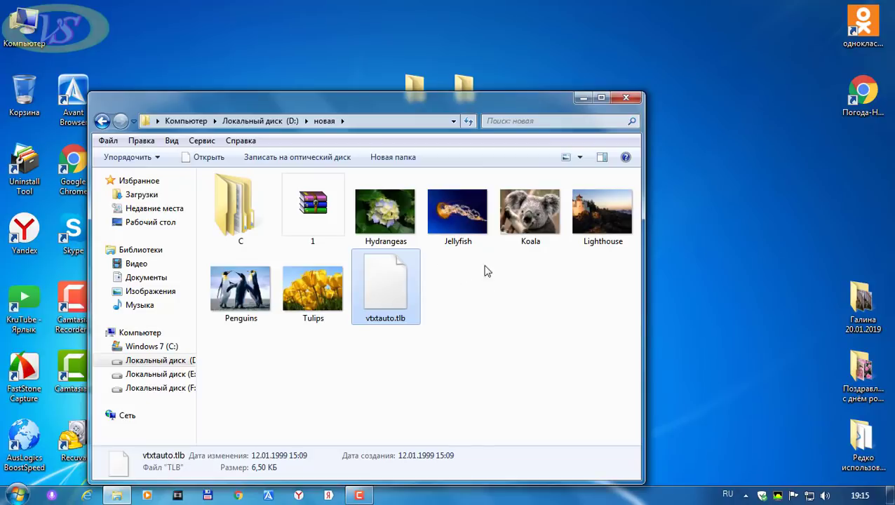
- Put the six recovered pictures, Hydrangeas through Tulips, from новая into the desktop folder 1
left_click(412, 223)
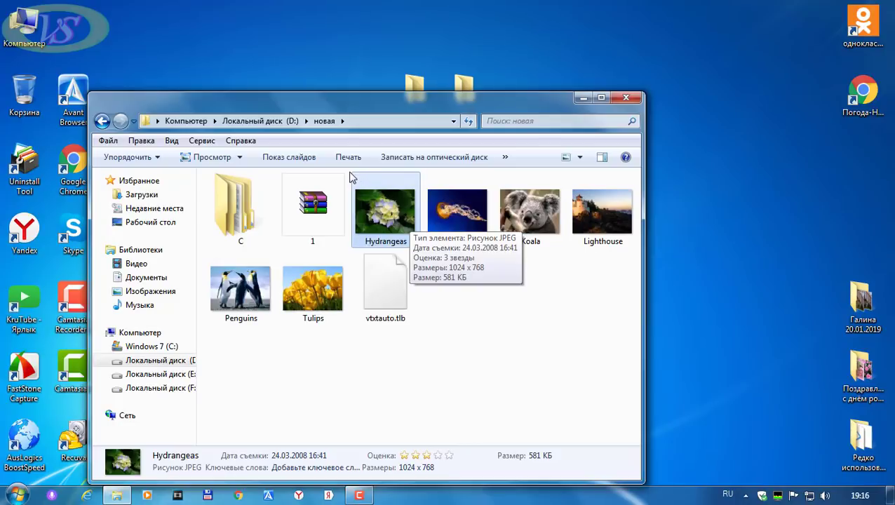
left_click_drag(352, 178, 603, 188)
left_click(311, 298, "shift")
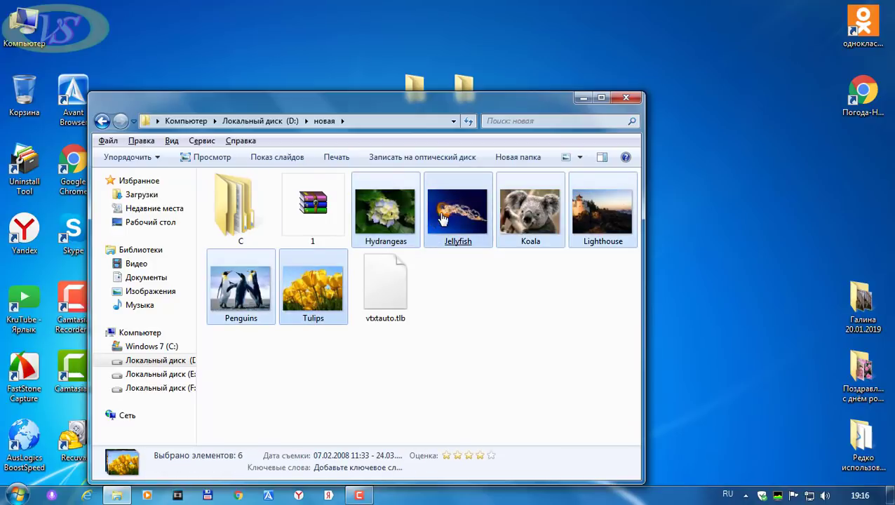
left_click_drag(480, 101, 484, 171)
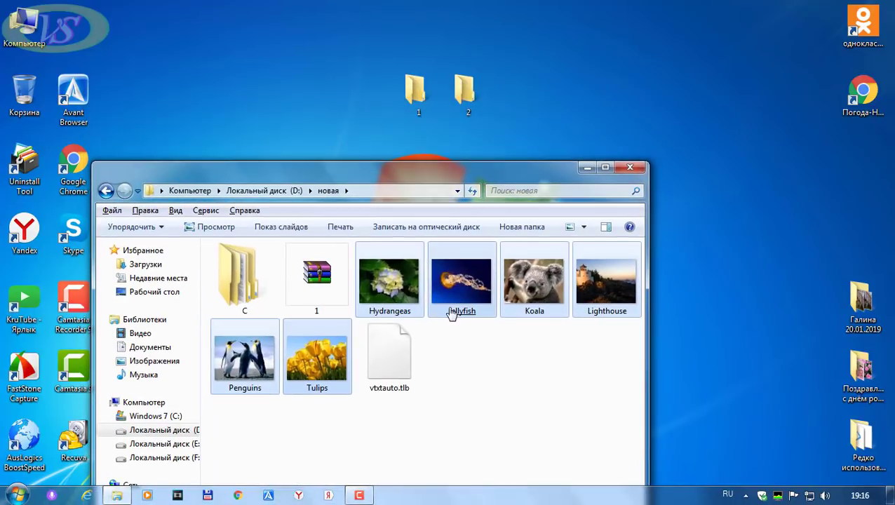
left_click_drag(452, 291, 459, 104)
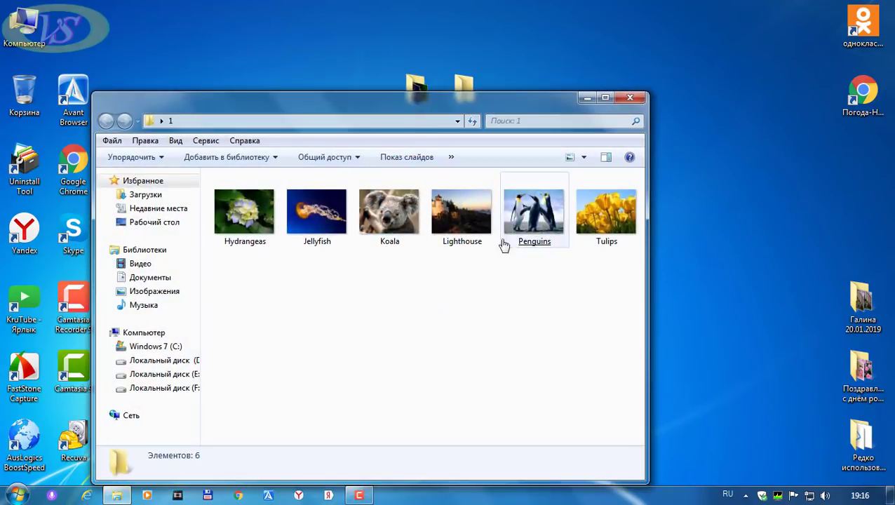
- Permanently delete all six pictures in the desktop folder 1, bypassing the Recycle Bin, and close the folder
left_click(382, 241)
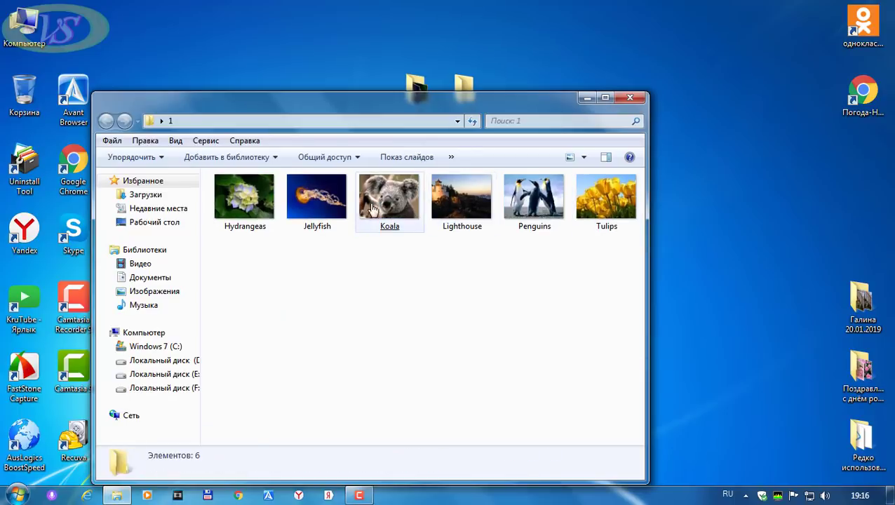
left_click(255, 212)
left_click(602, 204, "shift")
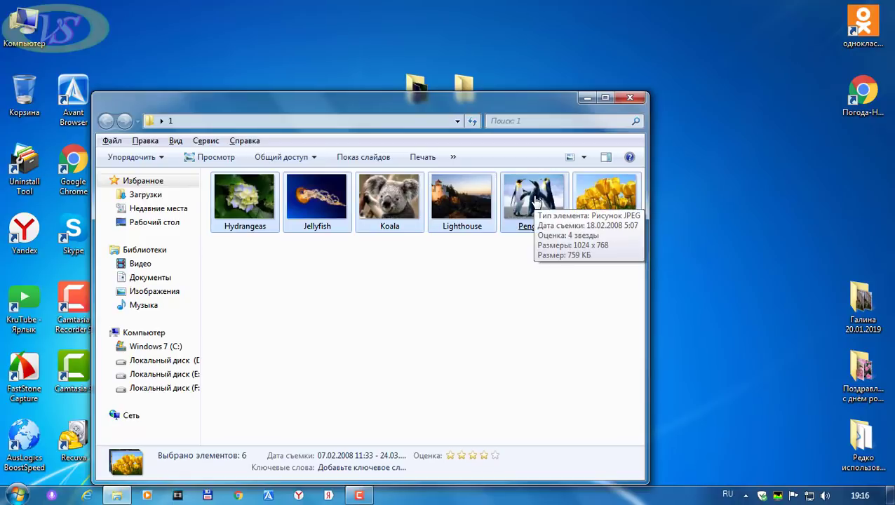
key("shift+Delete")
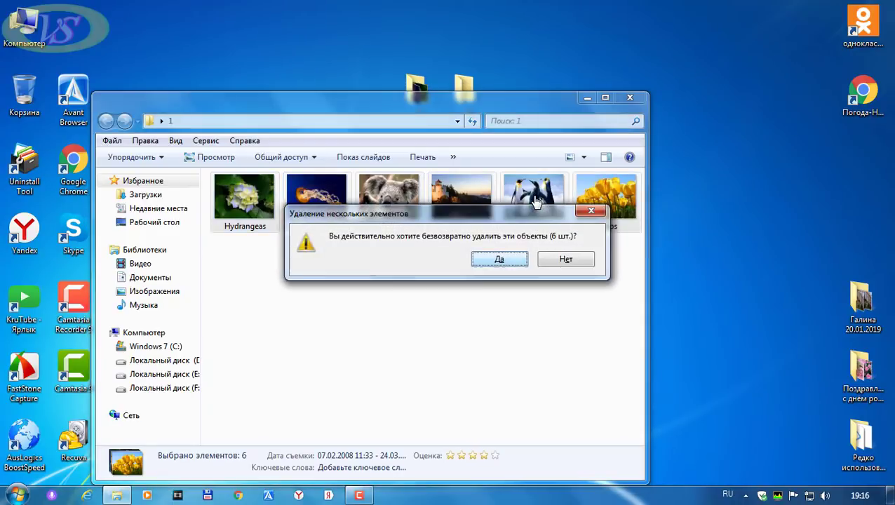
left_click(499, 259)
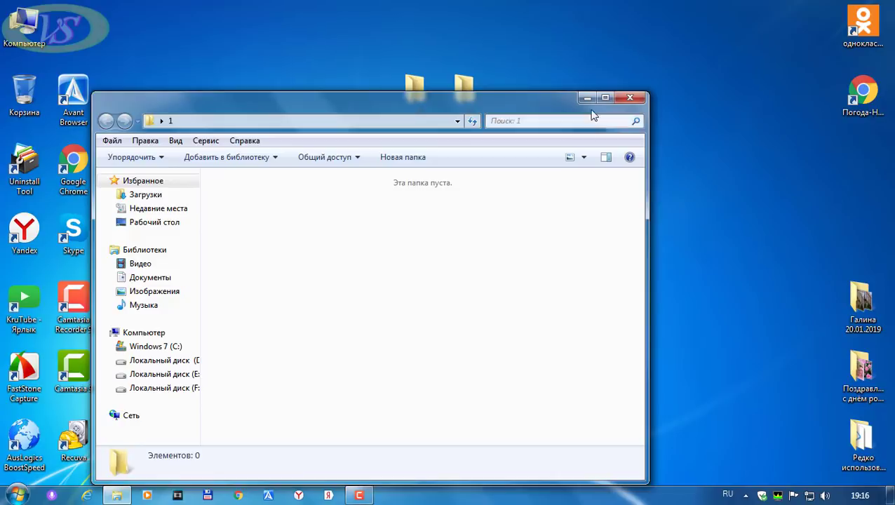
left_click(630, 96)
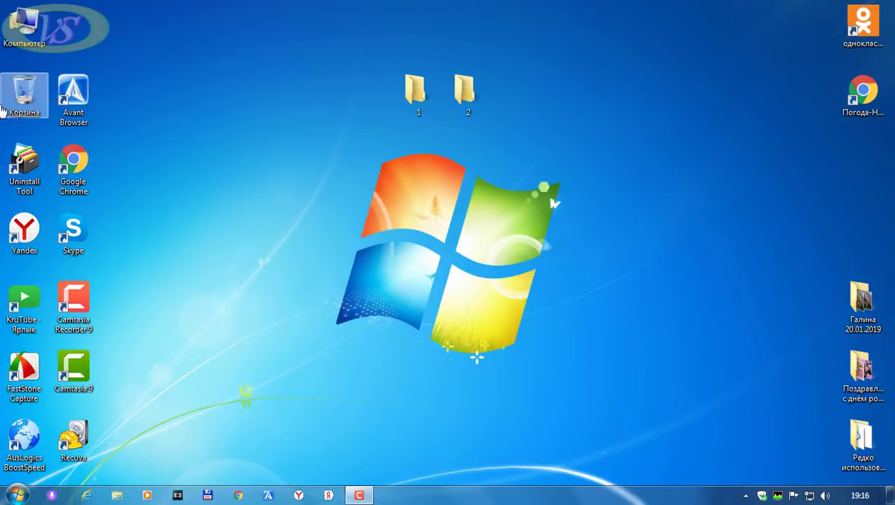
- Open file recovery in Auslogics BoostSpeed and search drive C: and the Recycle Bin for all file types, names and modification dates
double_click(24, 442)
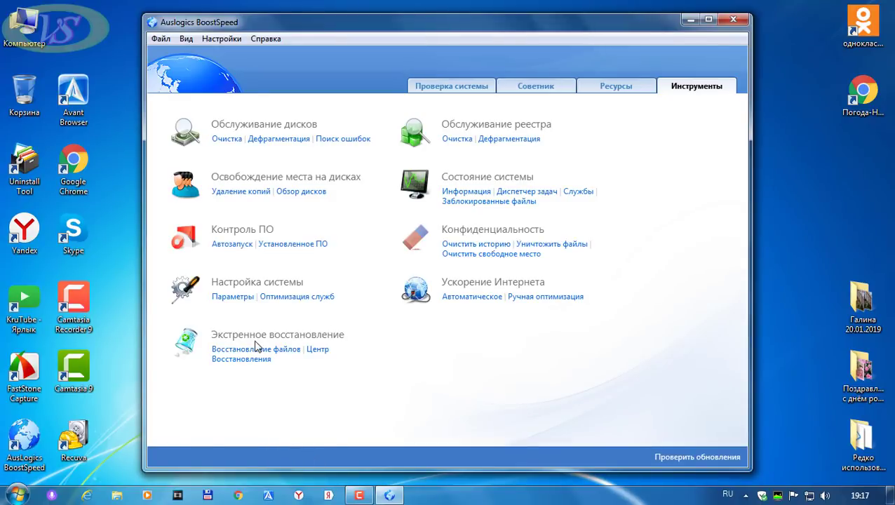
left_click(295, 353)
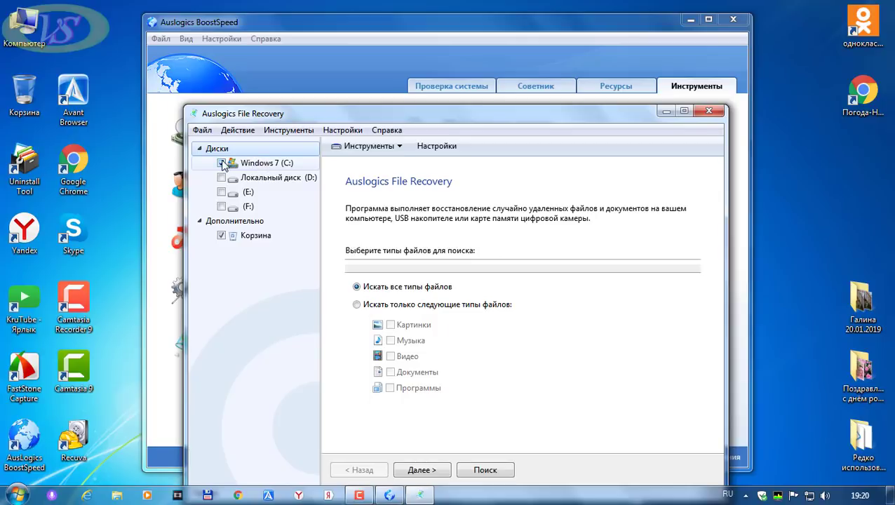
left_click(422, 470)
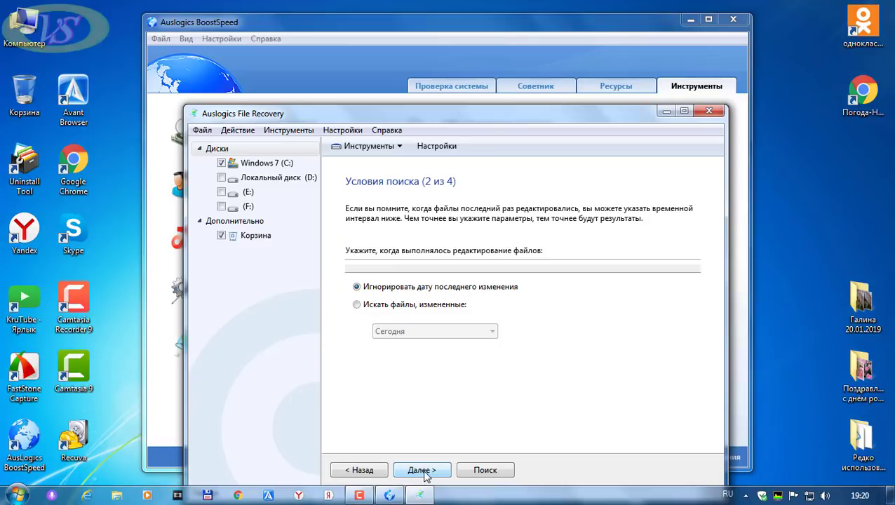
left_click(422, 470)
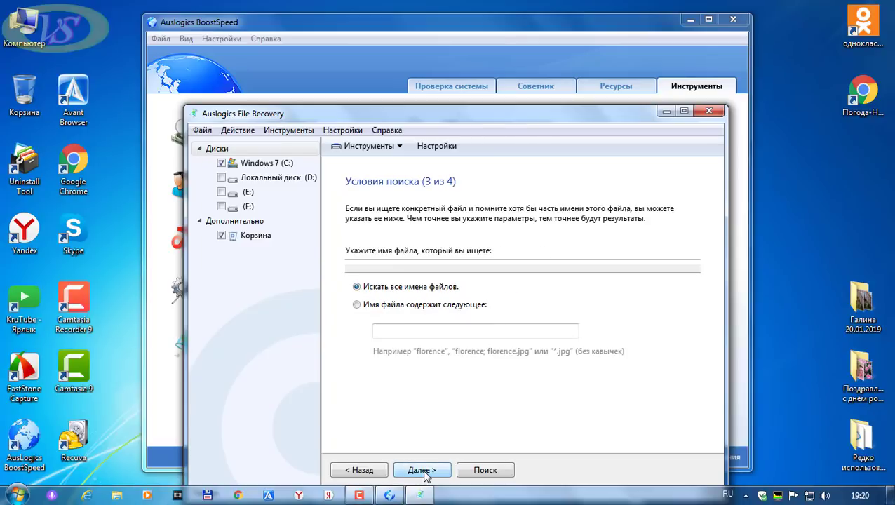
left_click(424, 471)
left_click(423, 471)
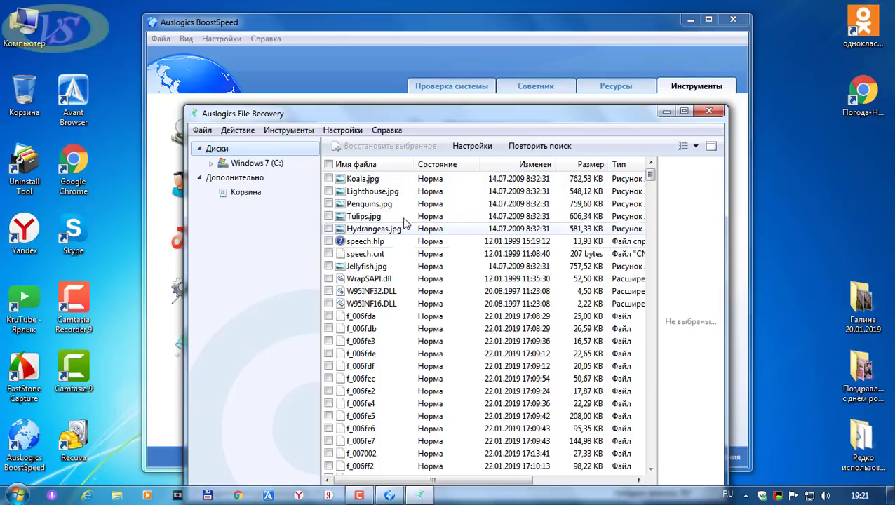
- Mark the pictures Koala, Lighthouse, Penguins, Tulips, Hydrangeas and Jellyfish for recovery in the list of found files
left_click(329, 179)
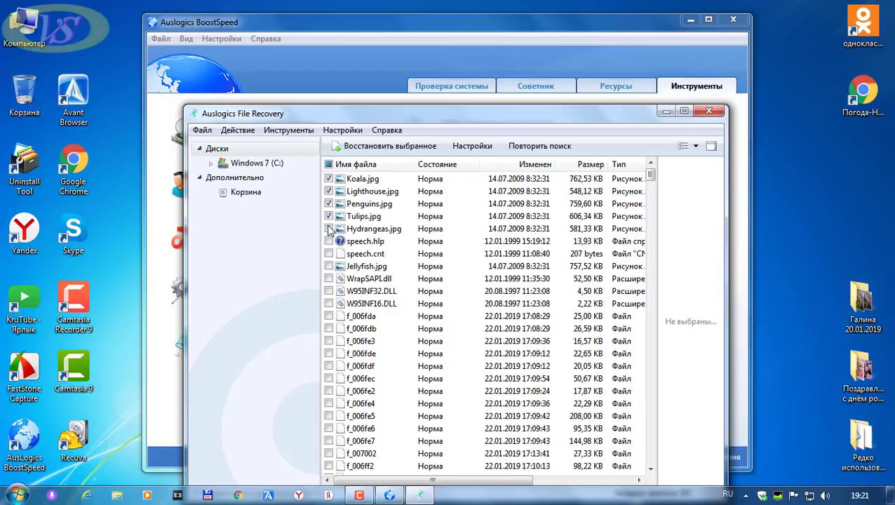
left_click(329, 228)
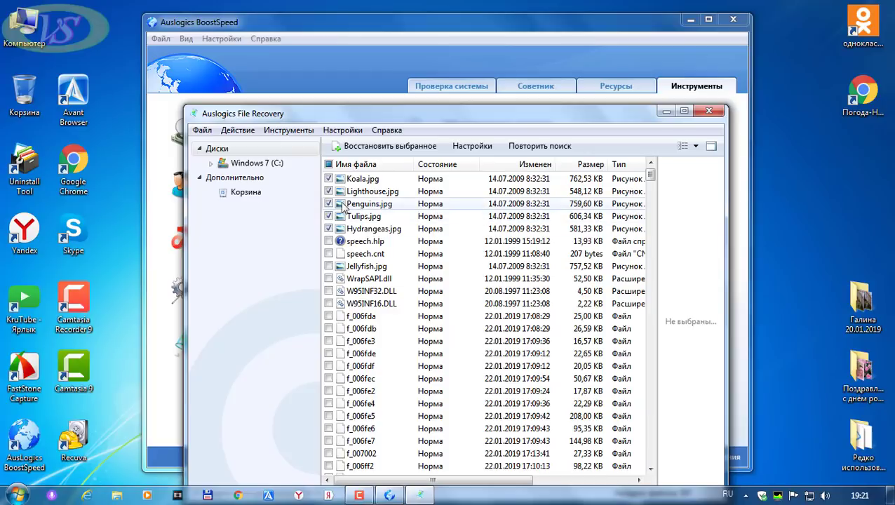
left_click(329, 266)
scroll(420, 257, "down", 12)
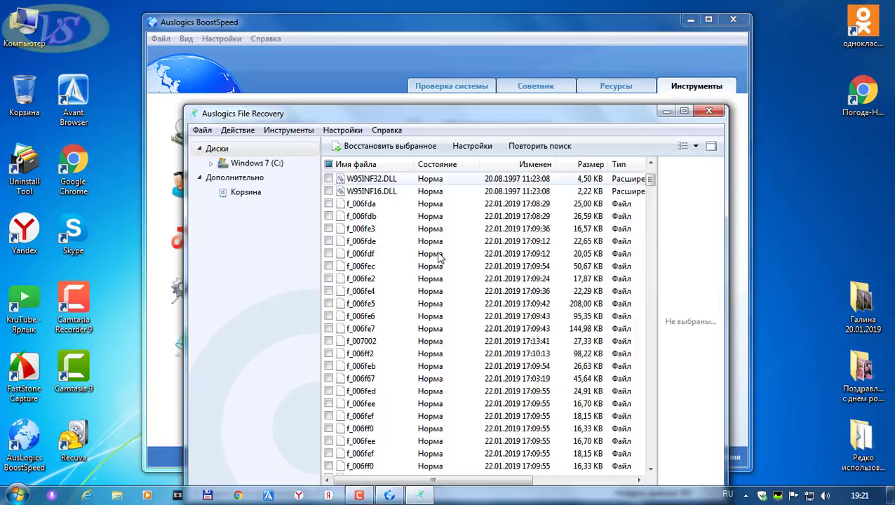
scroll(441, 256, "down", 4)
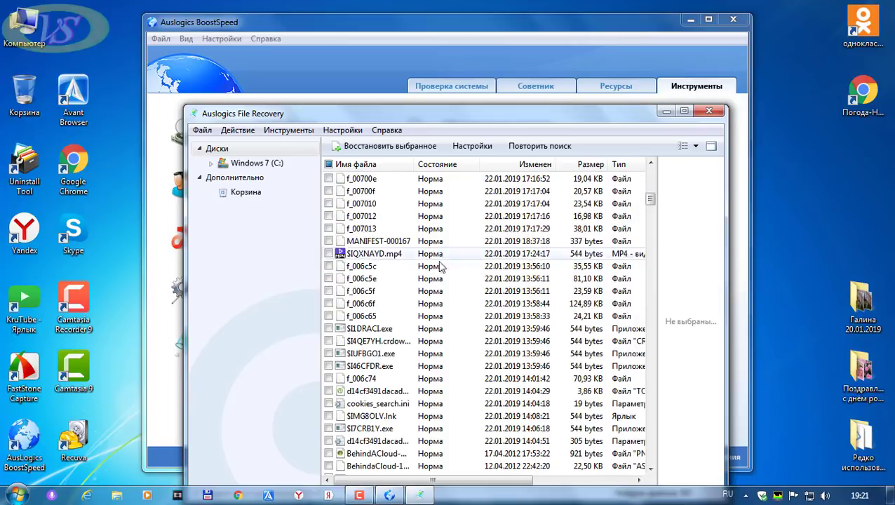
scroll(436, 363, "down", 4)
scroll(445, 359, "down", 12)
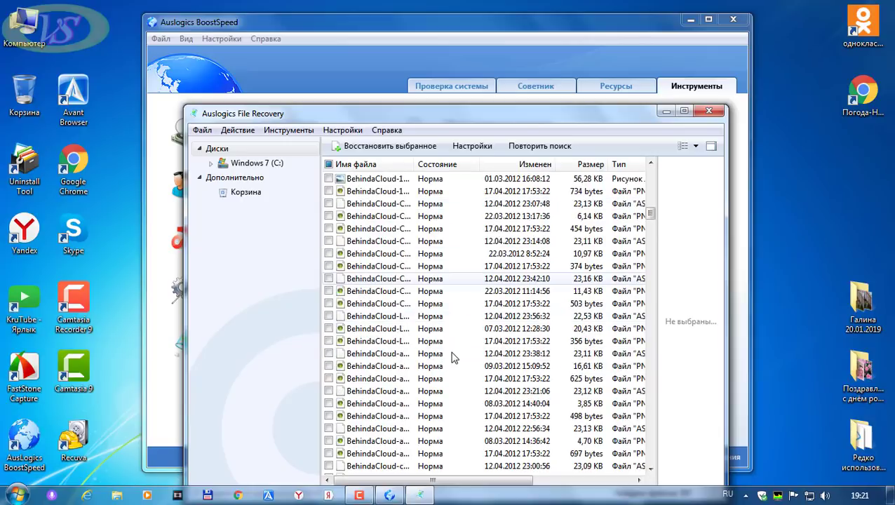
scroll(453, 358, "down", 15)
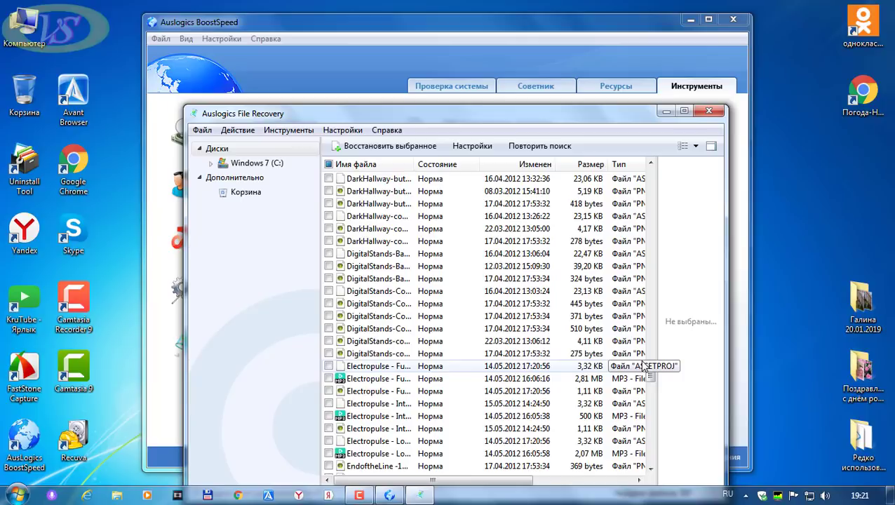
scroll(644, 366, "up", 10)
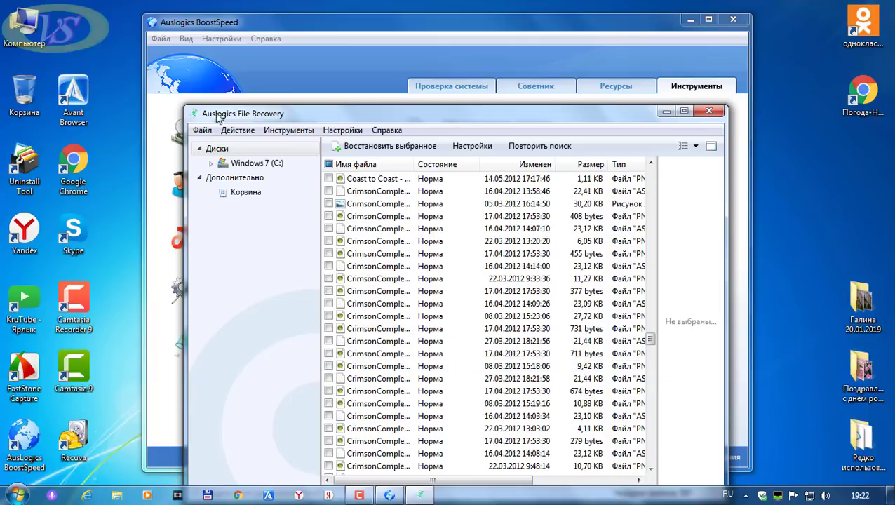
- Recover the marked pictures to the folder новая on drive D:, check them in that folder and close it
left_click(240, 130)
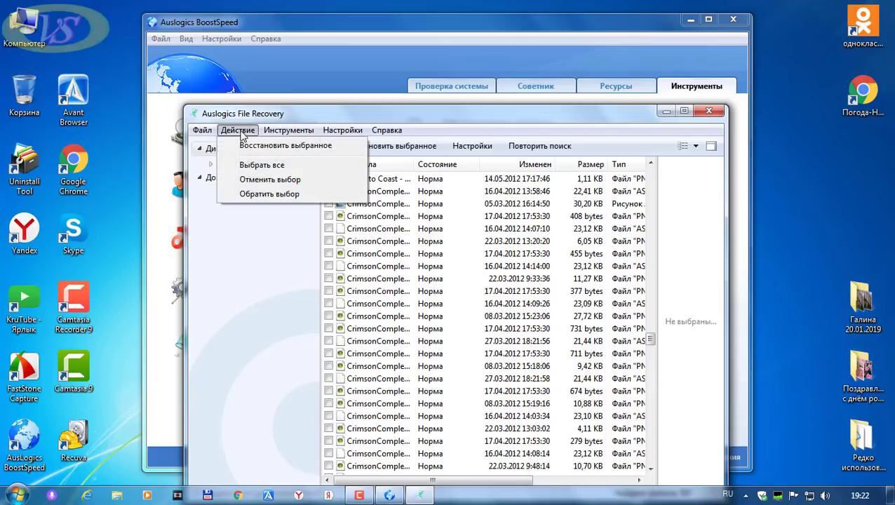
left_click(279, 147)
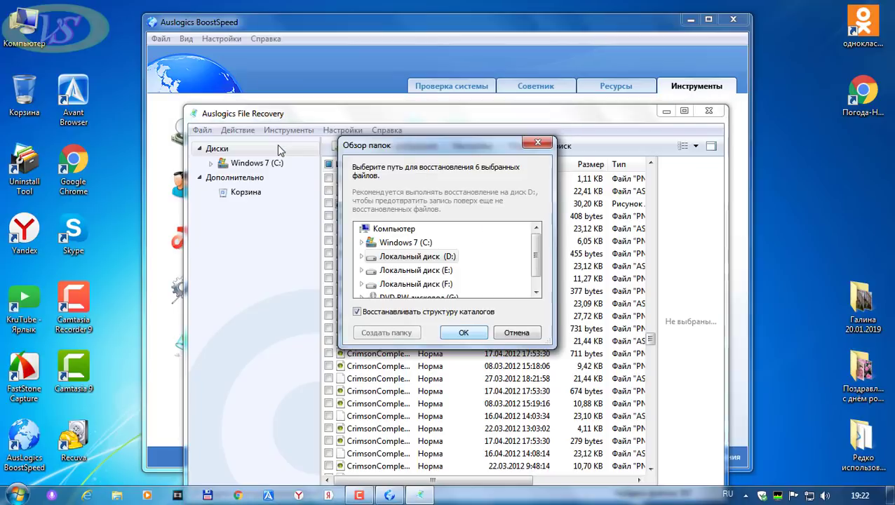
double_click(413, 257)
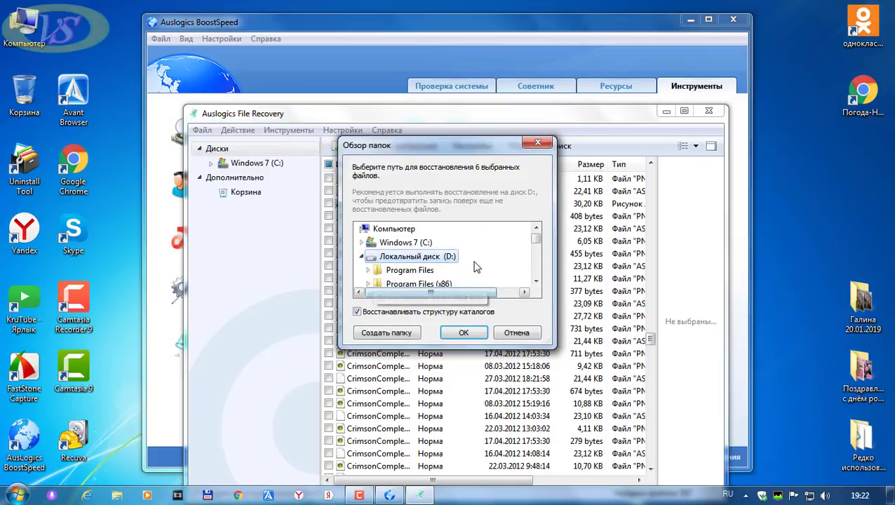
scroll(421, 267, "down", 5)
scroll(421, 266, "up", 1)
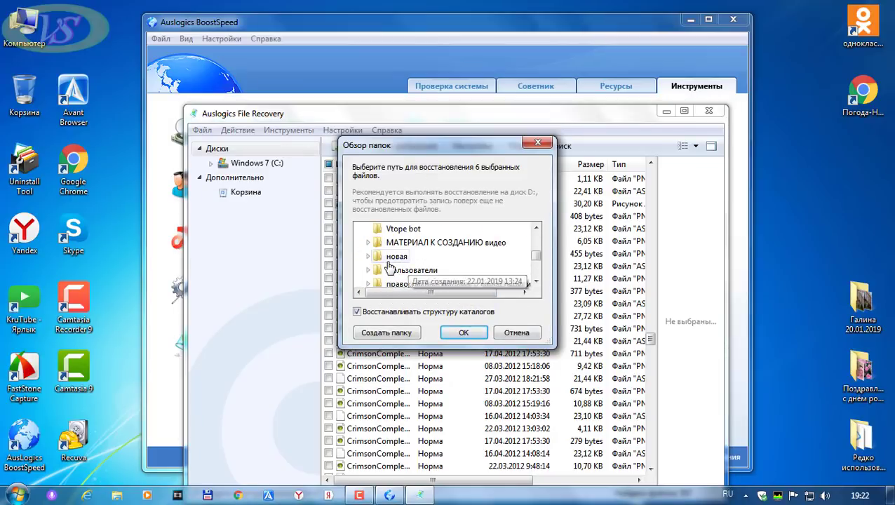
double_click(410, 257)
left_click(462, 334)
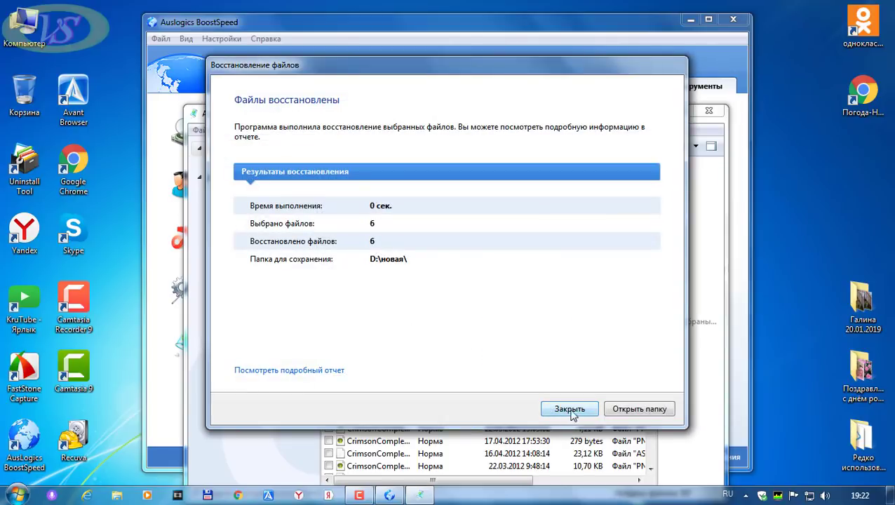
left_click(657, 414)
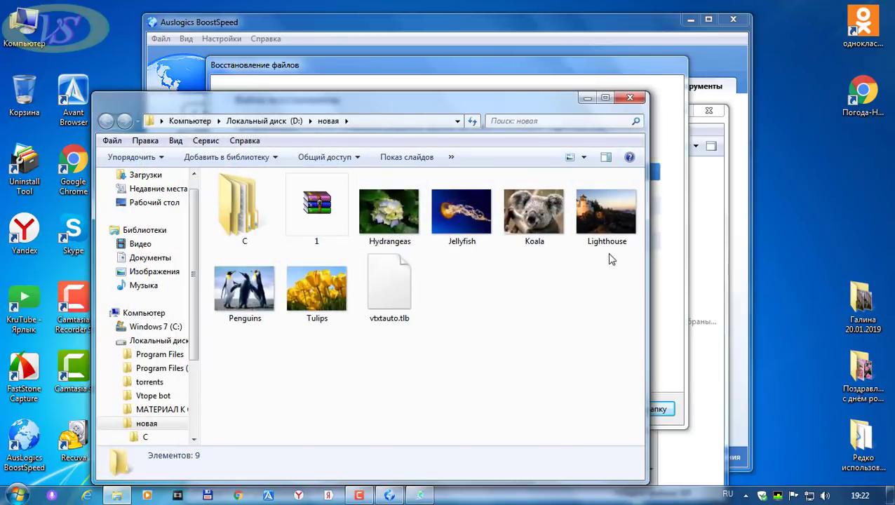
left_click(636, 99)
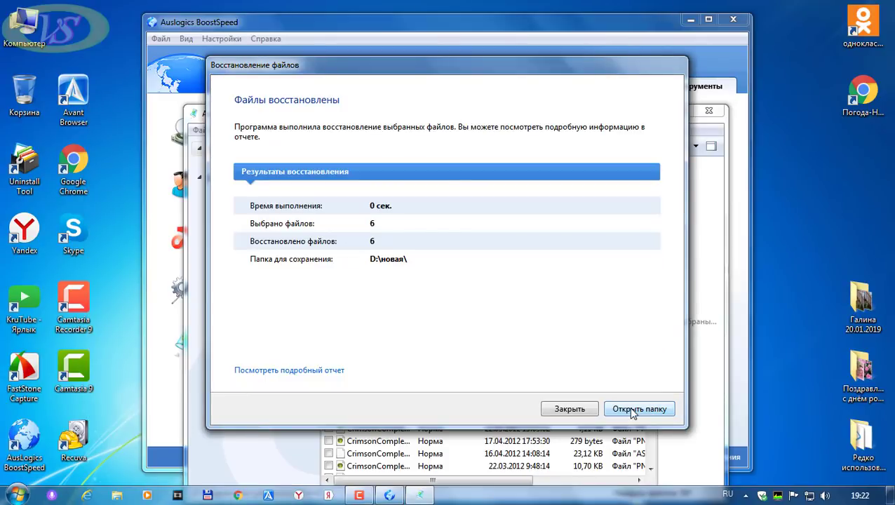